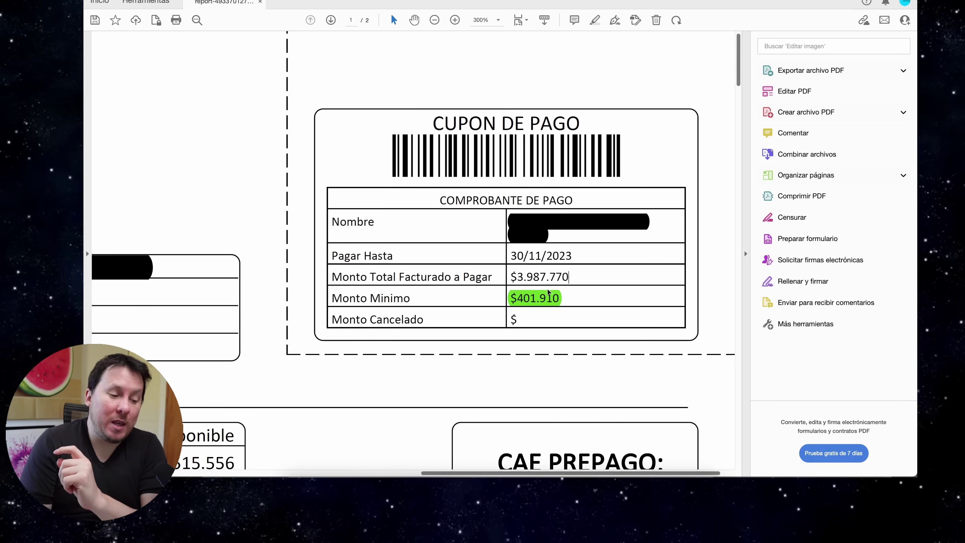
Change the highlight on the Monto Minimo amount to red
{"action": "left_click_drag", "start_coordinate": [534, 279], "coordinate": [511, 277]}
{"action": "left_click", "coordinate": [536, 299]}
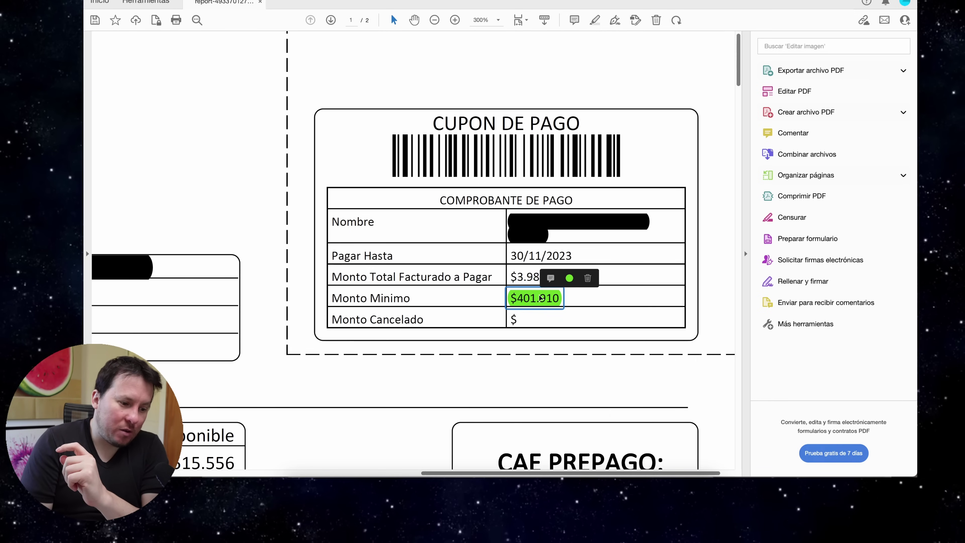
{"action": "left_click", "coordinate": [569, 279]}
{"action": "left_click", "coordinate": [579, 241]}
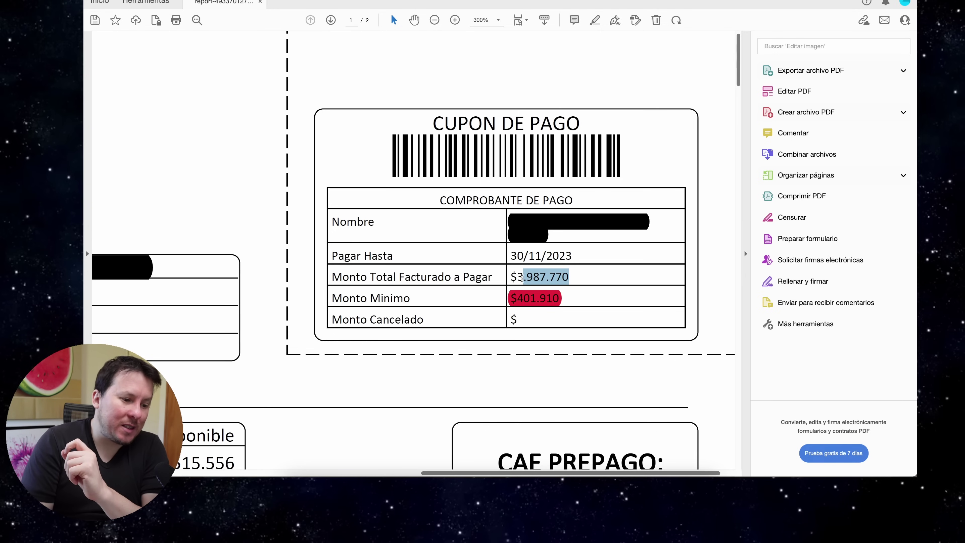
Highlight the Monto Total Facturado a Pagar amount and set its highlight colour to green
{"action": "mouse_move", "coordinate": [513, 277]}
{"action": "left_click", "coordinate": [526, 237]}
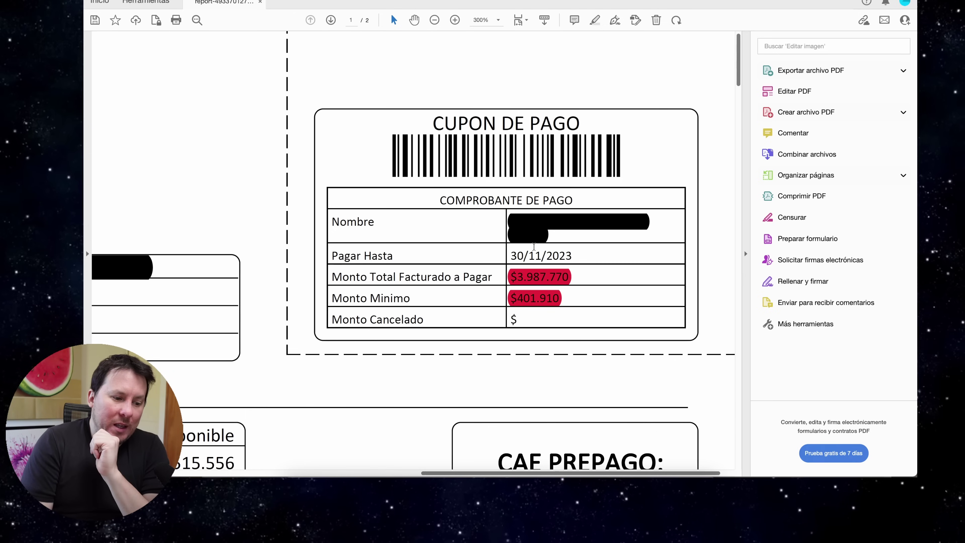
{"action": "left_click", "coordinate": [538, 275]}
{"action": "left_click", "coordinate": [568, 258]}
{"action": "left_click", "coordinate": [606, 220]}
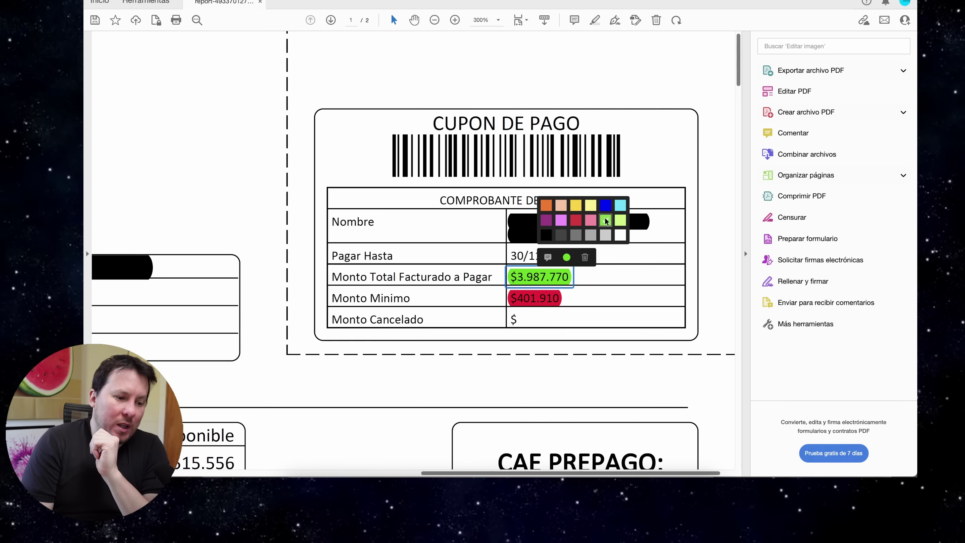
{"action": "left_click", "coordinate": [573, 300]}
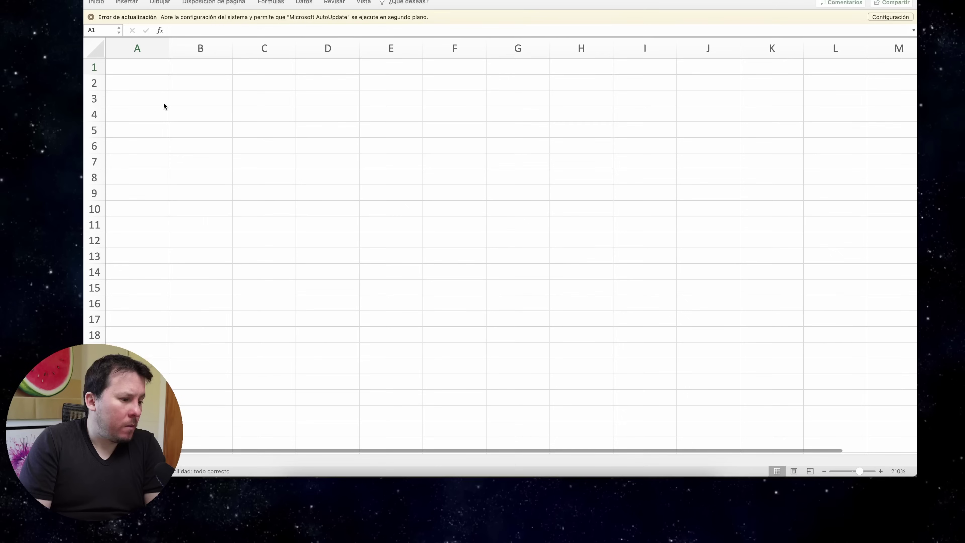
Enter the row label "Tarjeta 1" in cell A6
{"action": "left_click", "coordinate": [134, 149]}
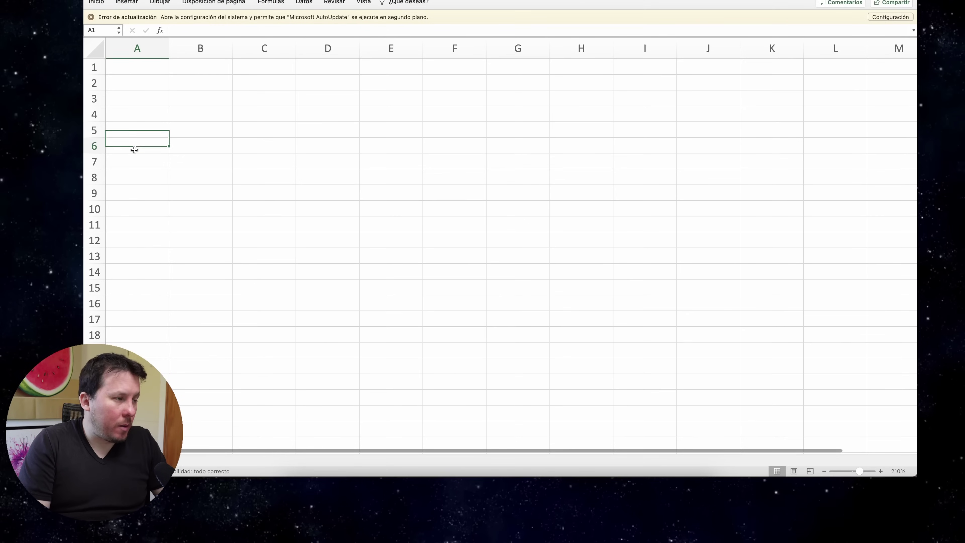
{"action": "type", "text": "Tarjeta 1"}
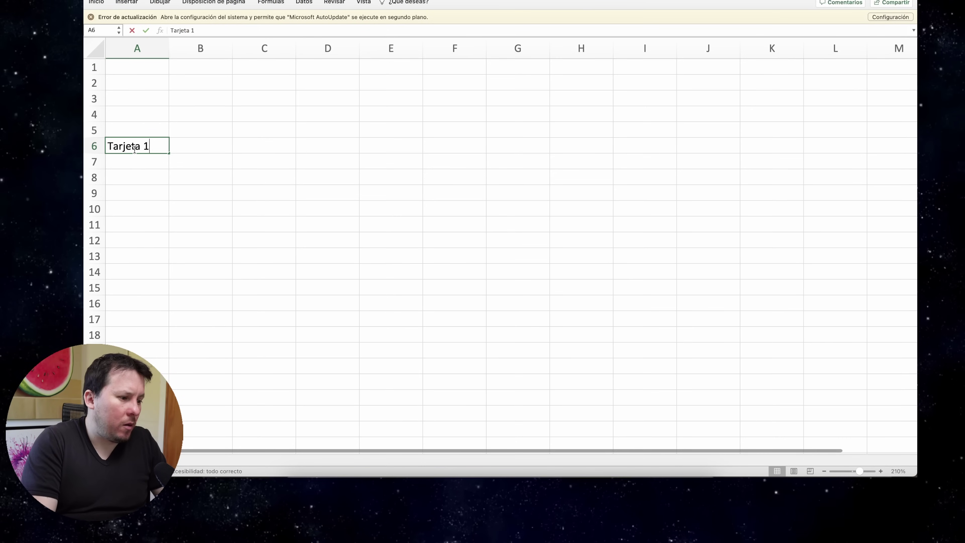
{"action": "key", "text": "Return"}
Enter the headings "F. Inicio Facturación" in B5 and "F. Termino Facturación" in C5
{"action": "left_click", "coordinate": [200, 134]}
{"action": "type", "text": "F. "}
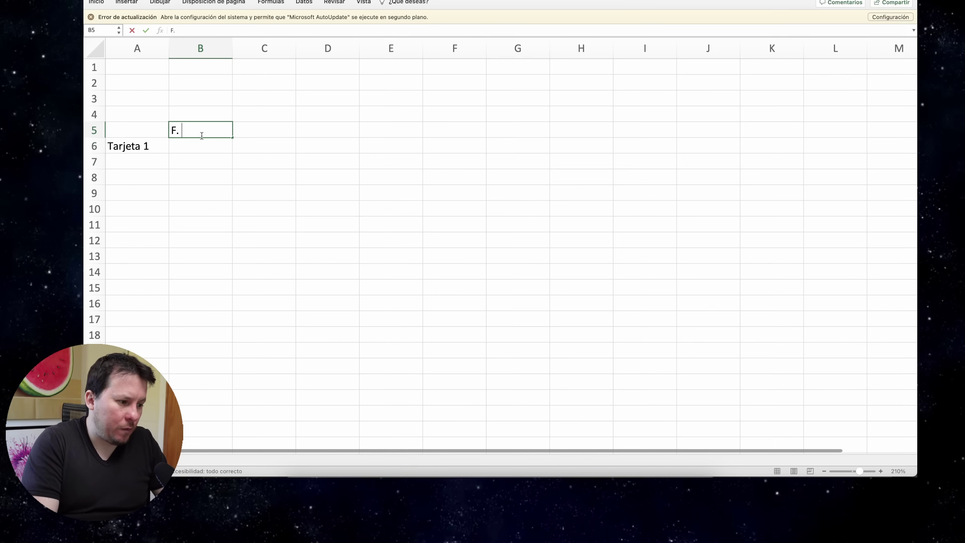
{"action": "type", "text": "Inicio Facturación"}
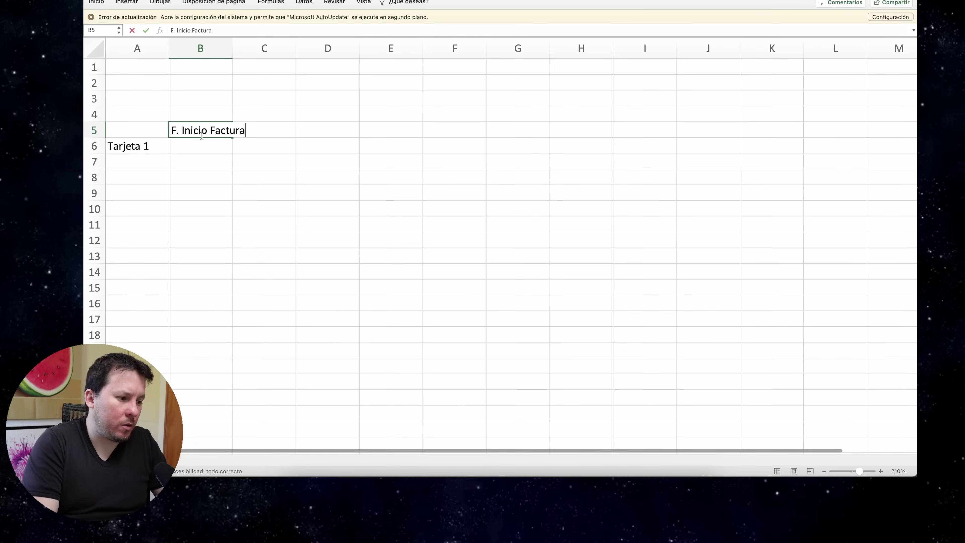
{"action": "key", "text": "Return"}
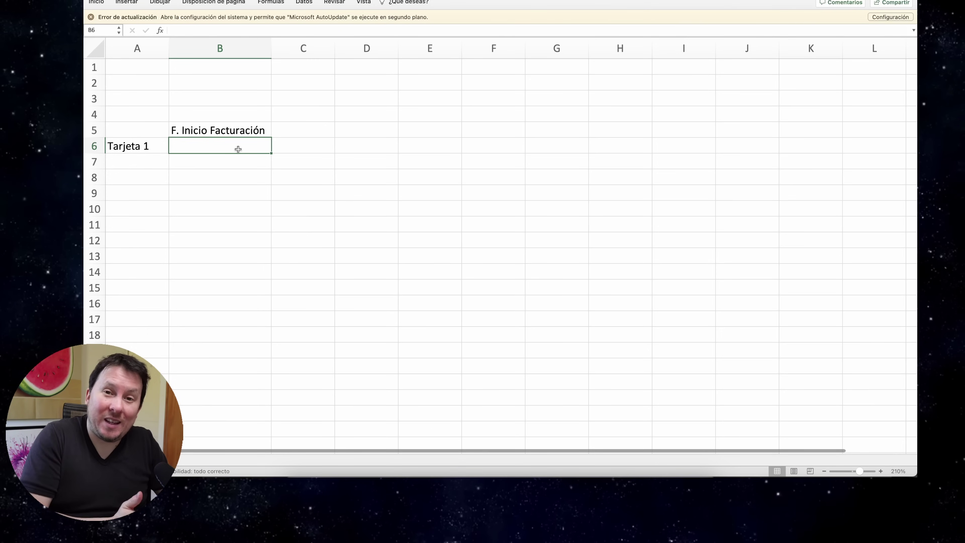
{"action": "left_click", "coordinate": [298, 132]}
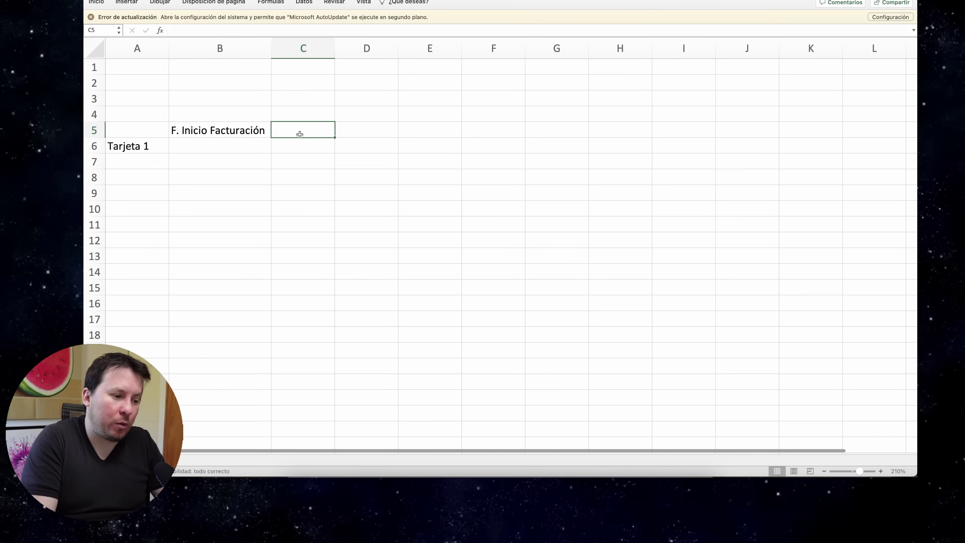
{"action": "type", "text": "F. Termino Facturac"}
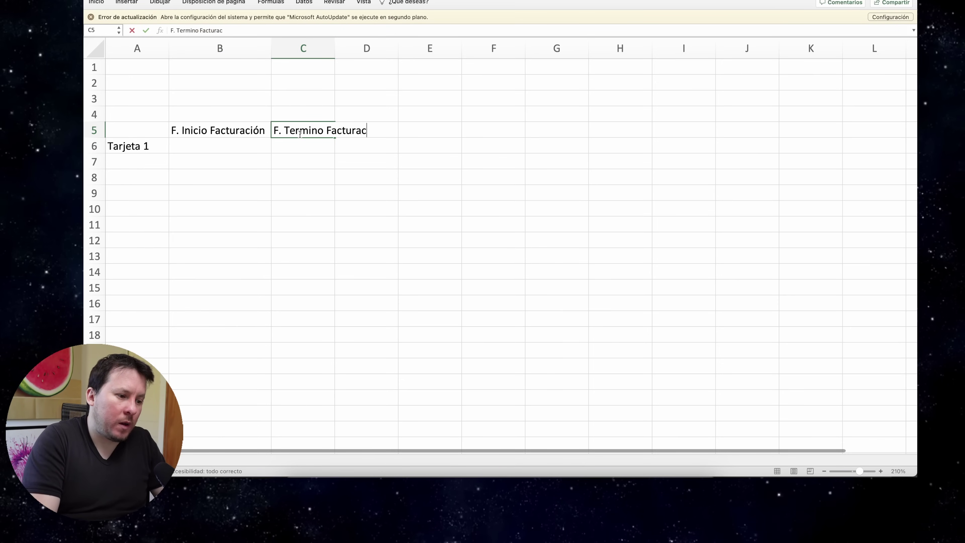
{"action": "type", "text": "i´ón"}
Enter the billing days for Tarjeta 1: 14 in B6 and 15 in C6
{"action": "left_click", "coordinate": [248, 143]}
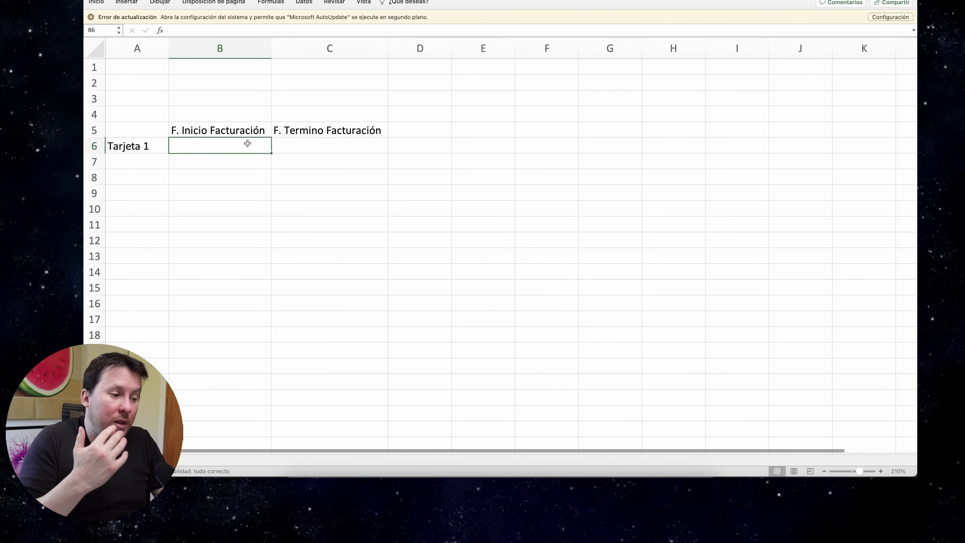
{"action": "type", "text": "14"}
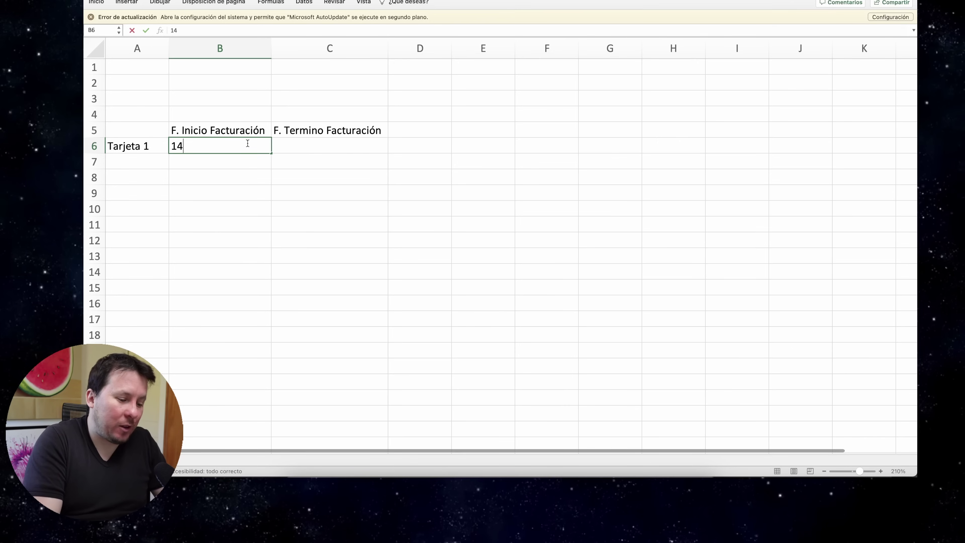
{"action": "key", "text": "Return"}
{"action": "left_click", "coordinate": [317, 144]}
{"action": "type", "text": "15"}
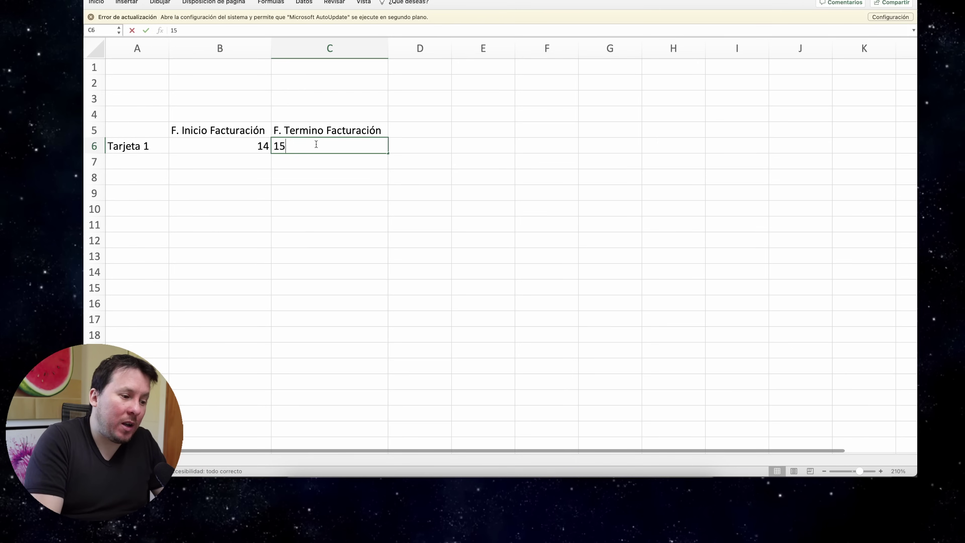
{"action": "key", "text": "Return"}
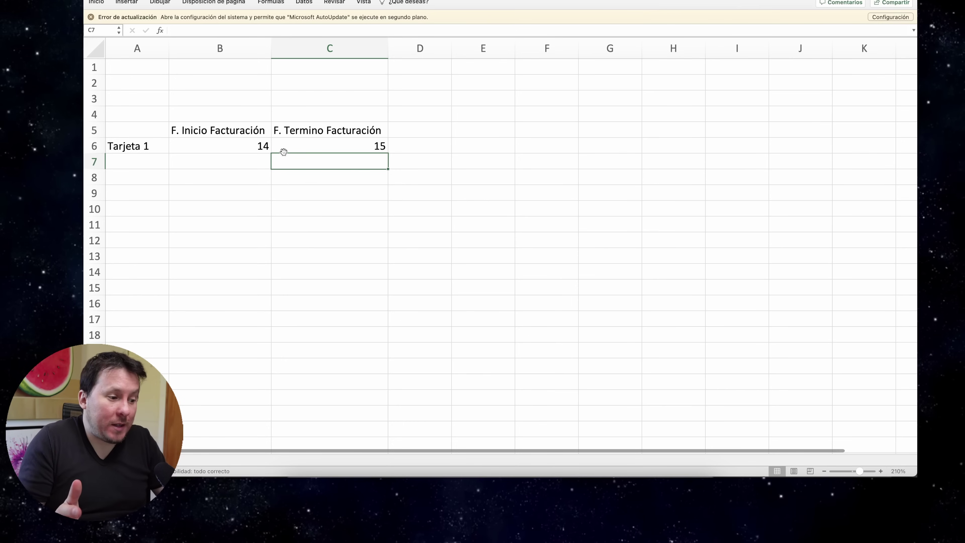
Complete Tarjeta 1's billing days as full dates: 14 October in B6 and 15 November in C6
{"action": "left_click", "coordinate": [228, 147]}
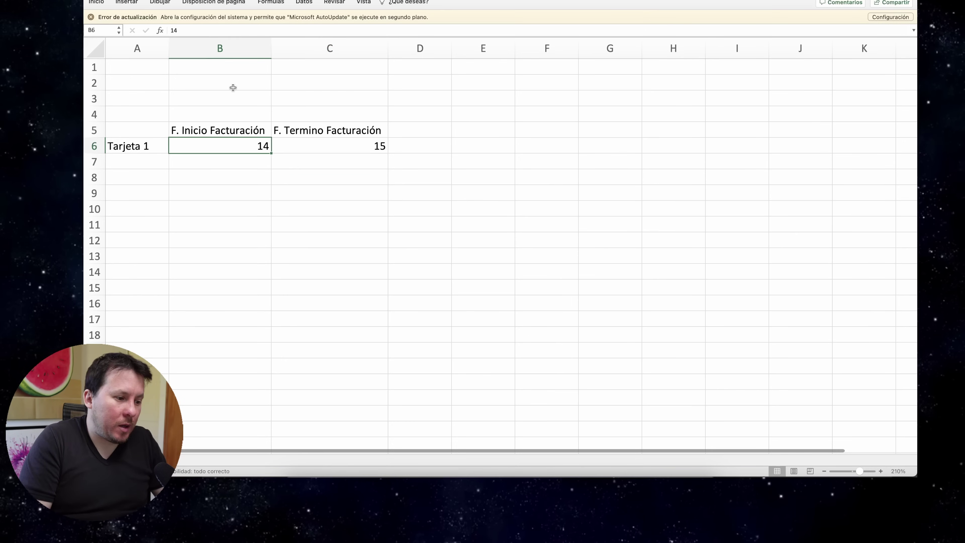
{"action": "left_click", "coordinate": [219, 29]}
{"action": "type", "text": "/10"}
{"action": "key", "text": "Return"}
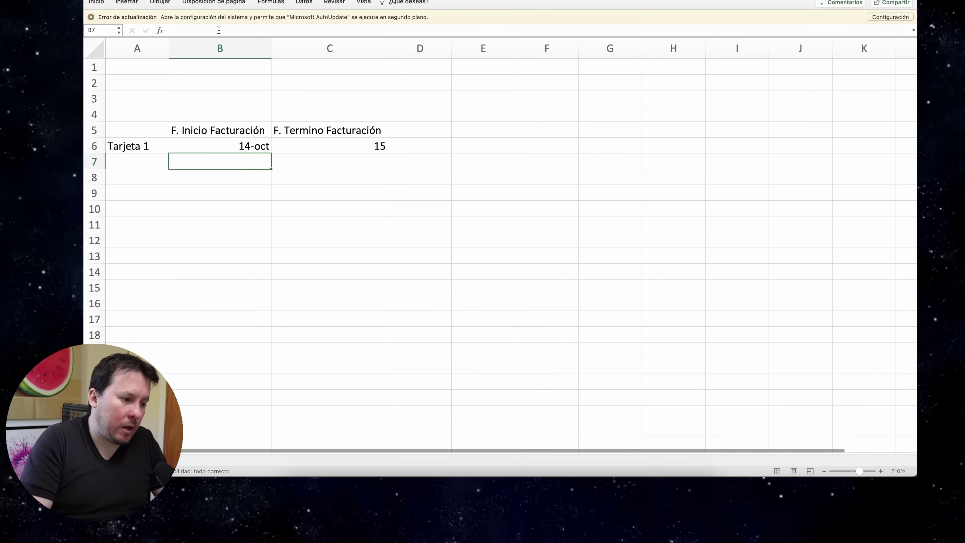
{"action": "key", "text": "Up"}
{"action": "key", "text": "Right"}
{"action": "left_click", "coordinate": [219, 30]}
{"action": "type", "text": "/11"}
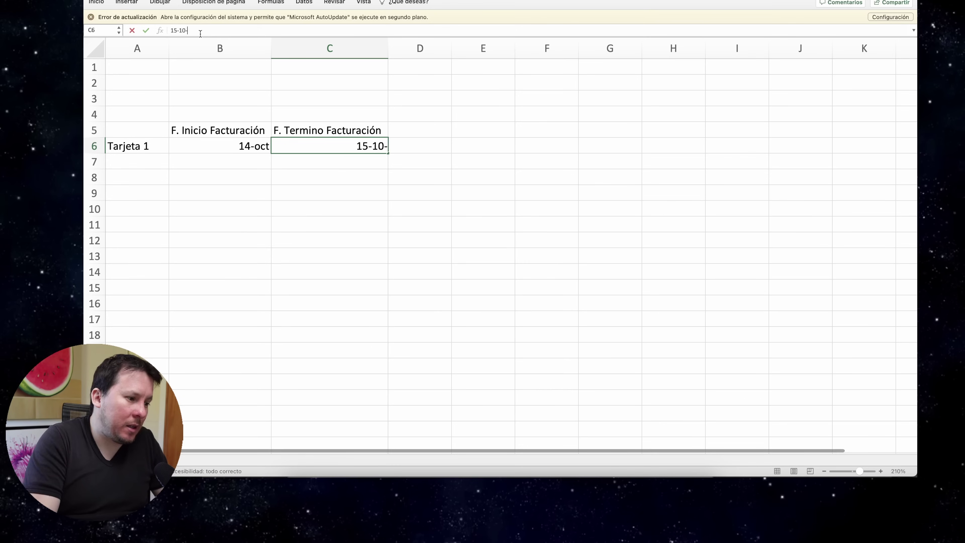
{"action": "key", "text": "Return"}
Move the F. Termino Facturación heading and its date to D5:D6, and fit column D to its content
{"action": "left_click_drag", "start_coordinate": [331, 130], "coordinate": [410, 151]}
{"action": "left_click", "coordinate": [329, 132]}
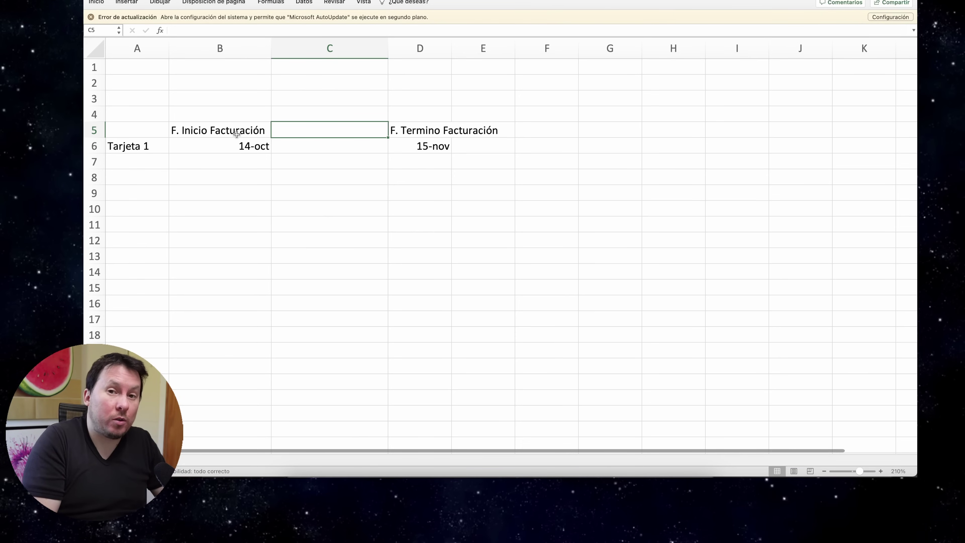
{"action": "double_click", "coordinate": [451, 48]}
Enter the heading "Fecha Vencimiento" in C5 with the due date 30/10 in C6
{"action": "type", "text": "Fecha"}
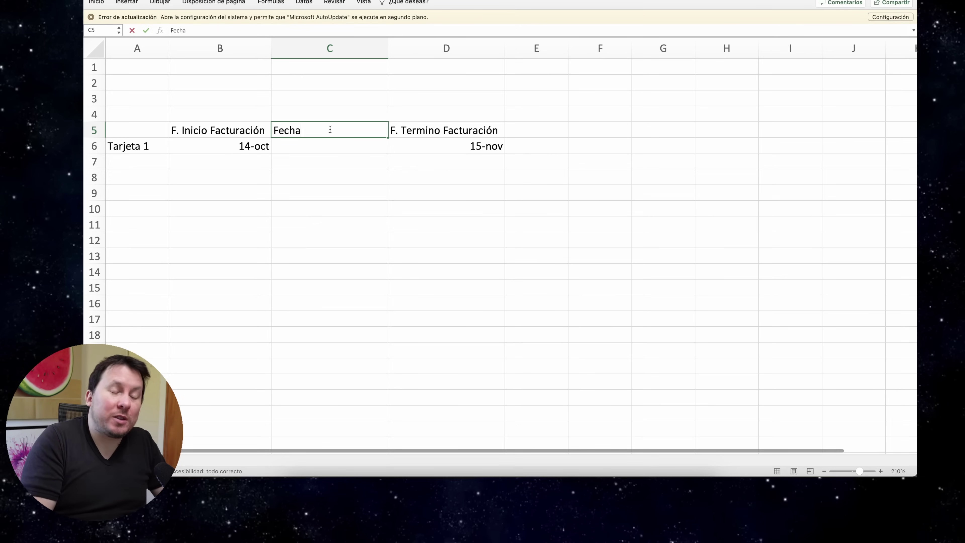
{"action": "type", "text": " Vencimiento"}
{"action": "key", "text": "Return"}
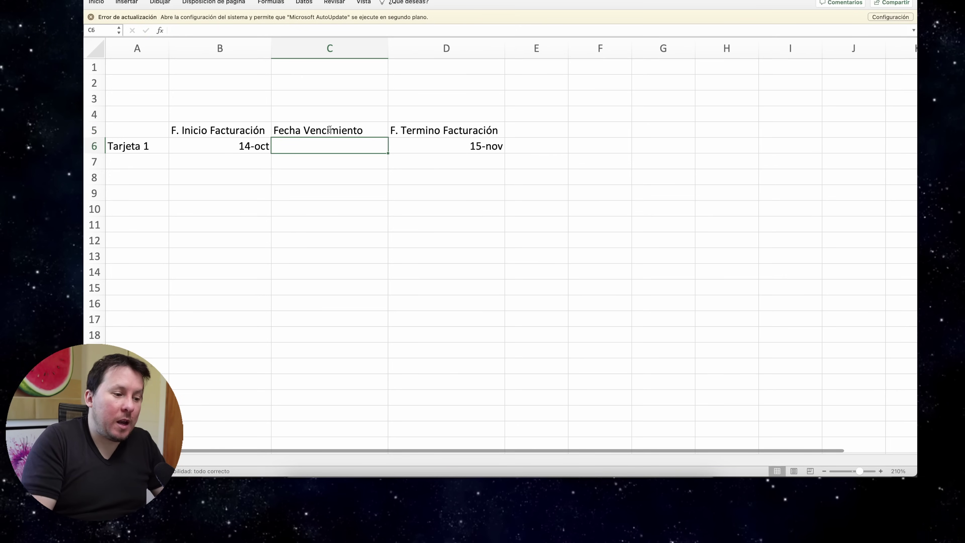
{"action": "type", "text": "1"}
{"action": "key", "text": "BackSpace"}
{"action": "type", "text": "3"}
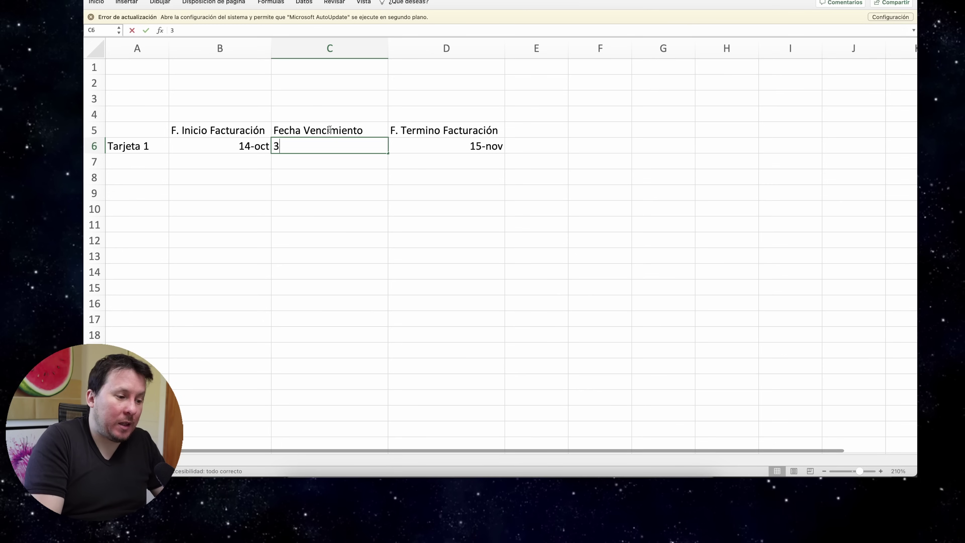
{"action": "type", "text": "0/10"}
{"action": "left_click_drag", "start_coordinate": [319, 133], "coordinate": [317, 140]}
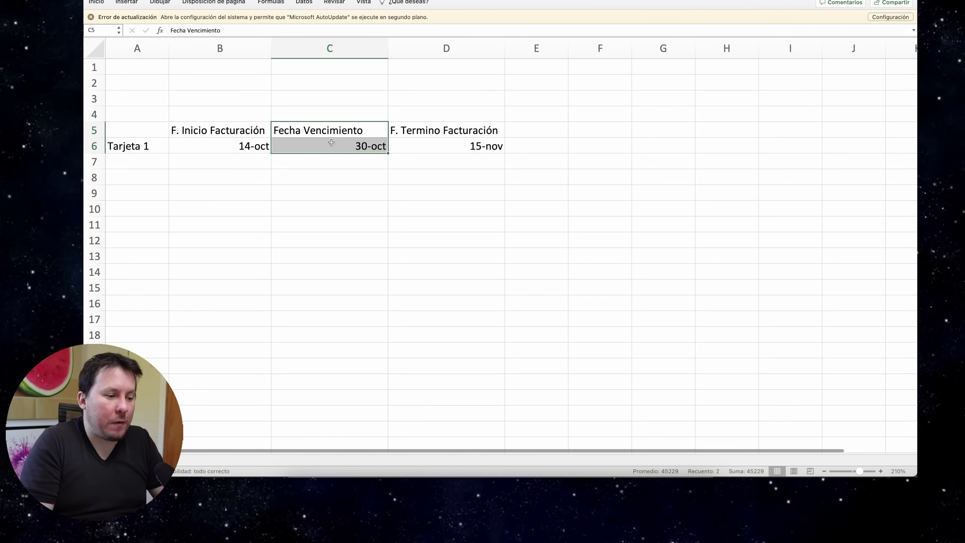
{"action": "left_click", "coordinate": [333, 132]}
{"action": "left_click", "coordinate": [382, 151]}
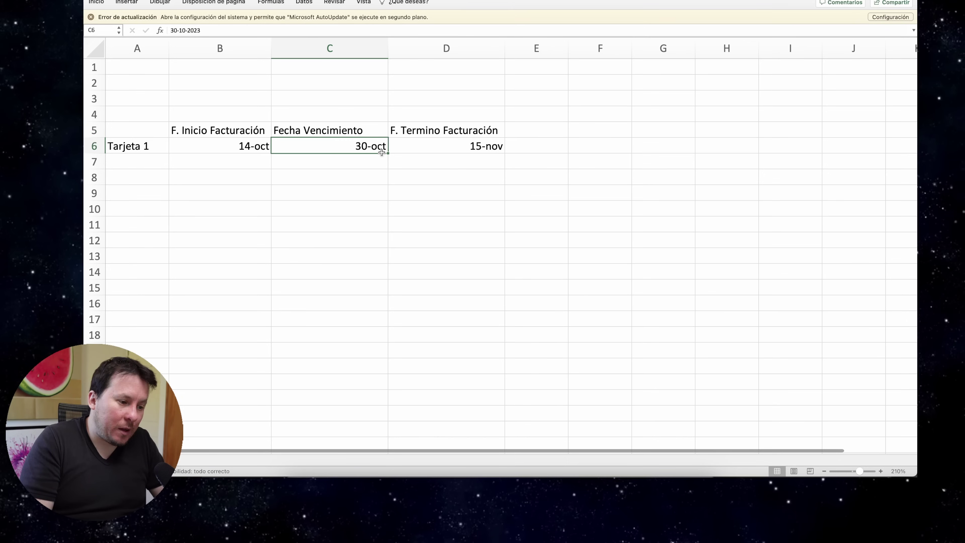
Add a second "Fecha Vencimiento" heading in E5, fitted to its column, with the due date 30/11 in E6
{"action": "left_click", "coordinate": [524, 126]}
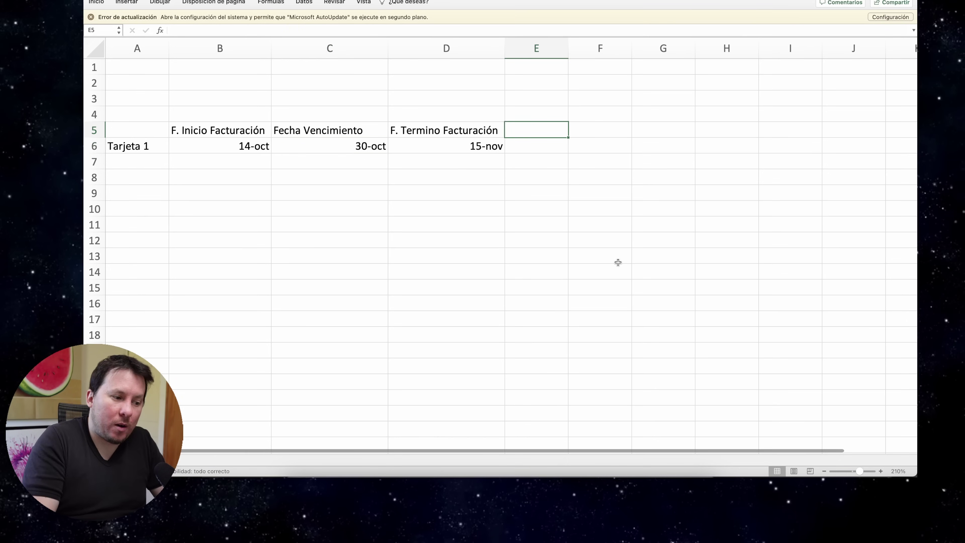
{"action": "type", "text": "Fecha Vencimiento"}
{"action": "key", "text": "Return"}
{"action": "double_click", "coordinate": [569, 48]}
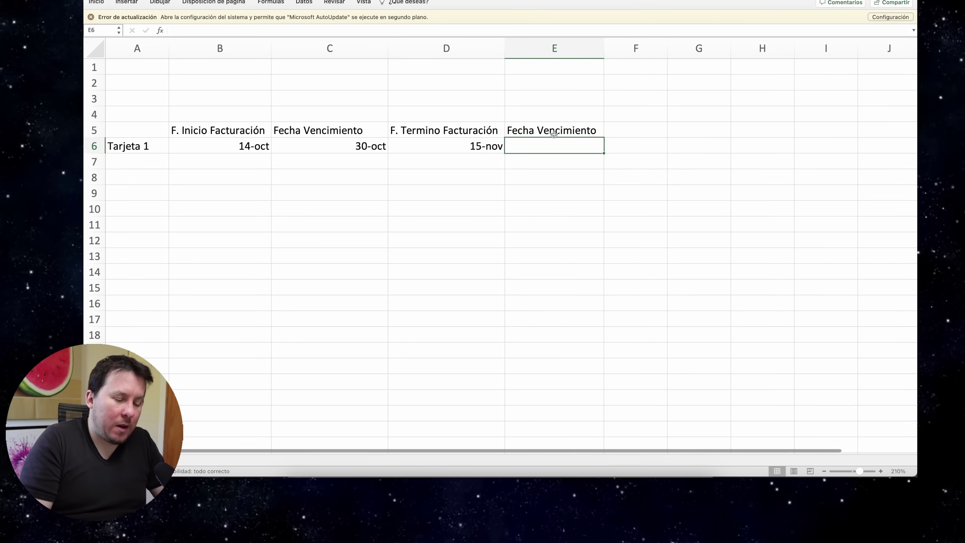
{"action": "type", "text": "30/11"}
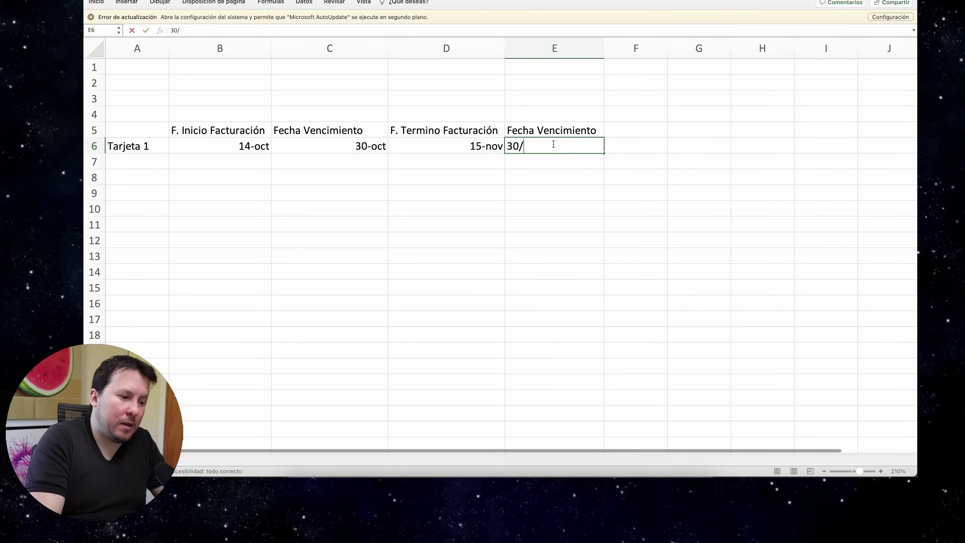
{"action": "key", "text": "Return"}
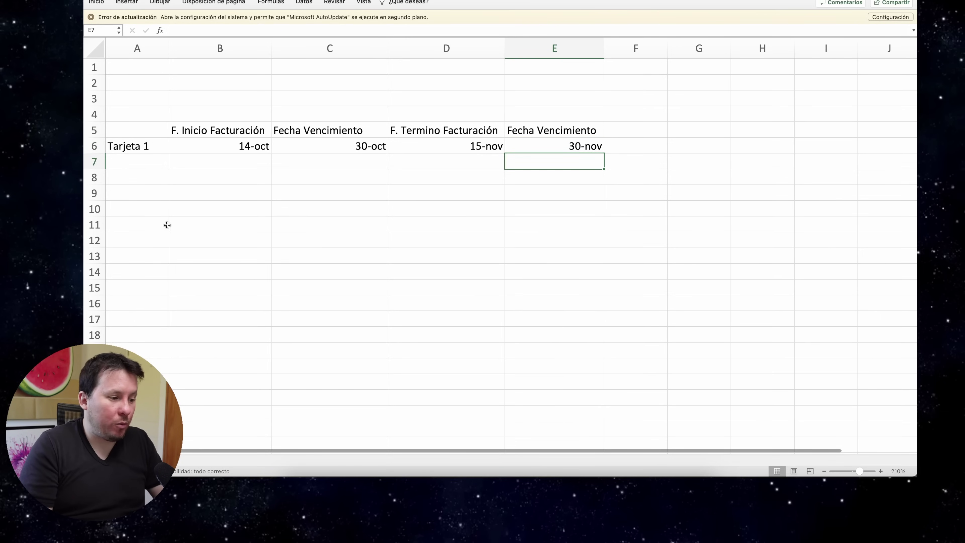
Enter the row label "Tarjeta 2" in cell A7
{"action": "left_click", "coordinate": [145, 164]}
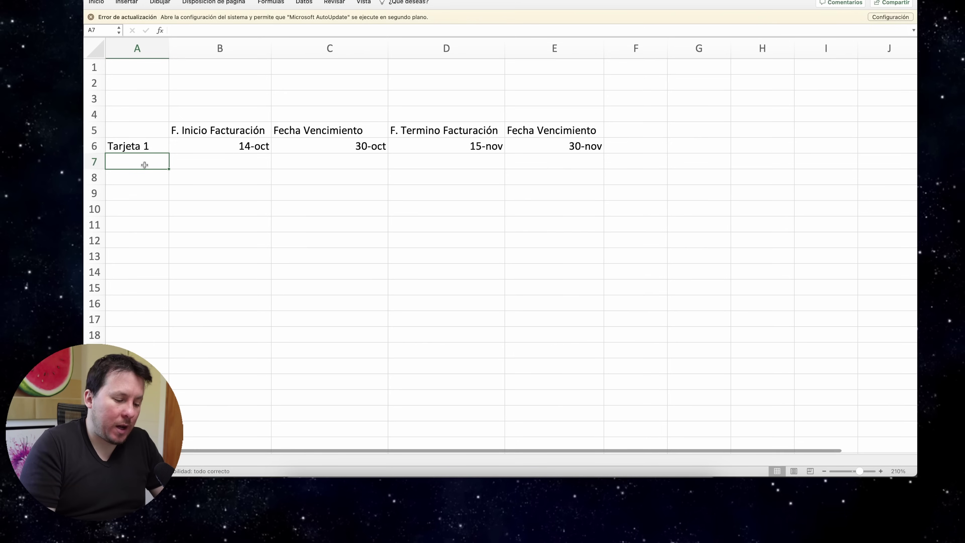
{"action": "type", "text": "Tarjeta 2"}
{"action": "key", "text": "Return"}
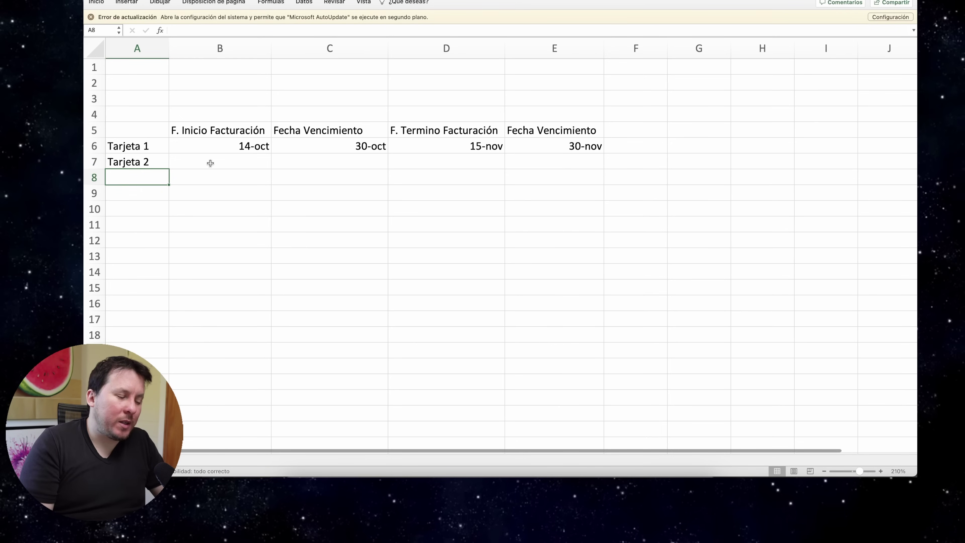
{"action": "left_click", "coordinate": [164, 162]}
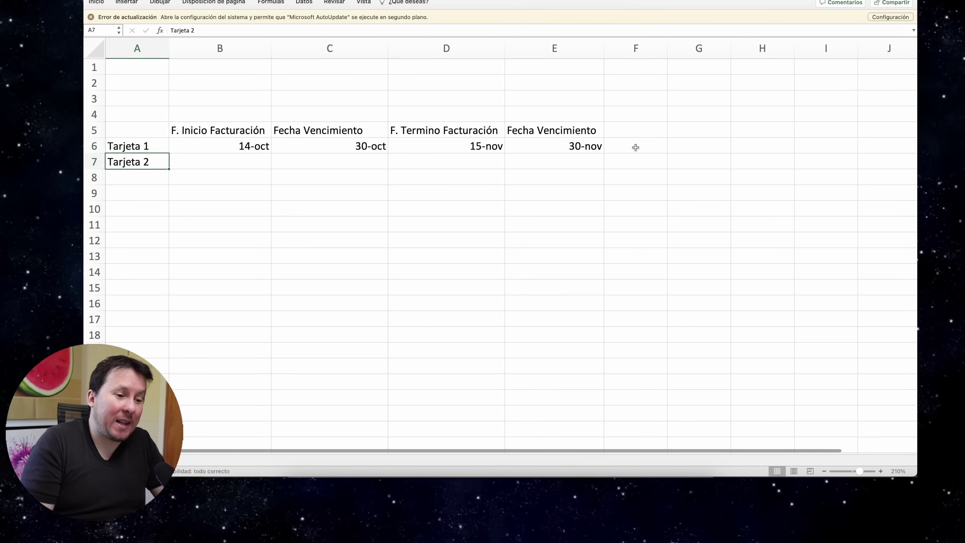
{"action": "left_click", "coordinate": [217, 167]}
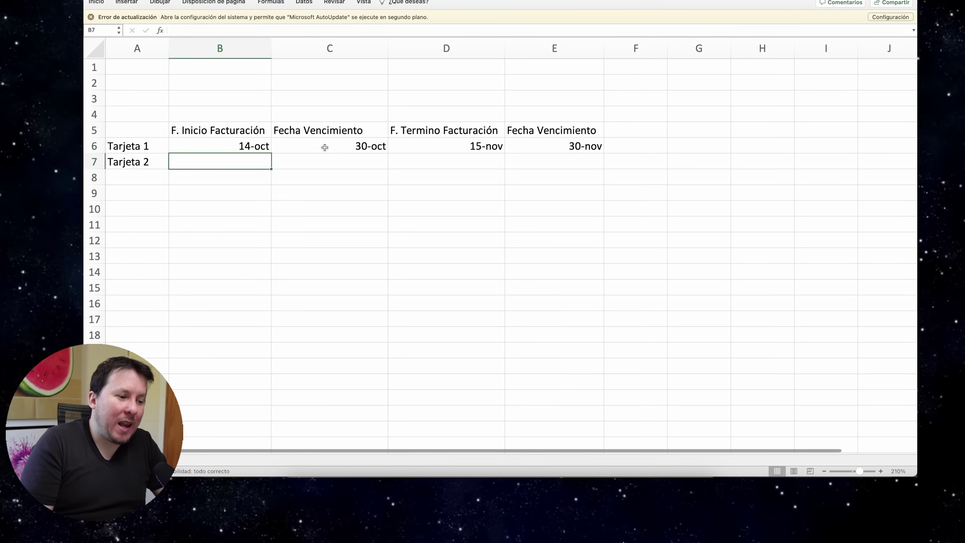
{"action": "left_click", "coordinate": [587, 149]}
{"action": "left_click", "coordinate": [378, 145]}
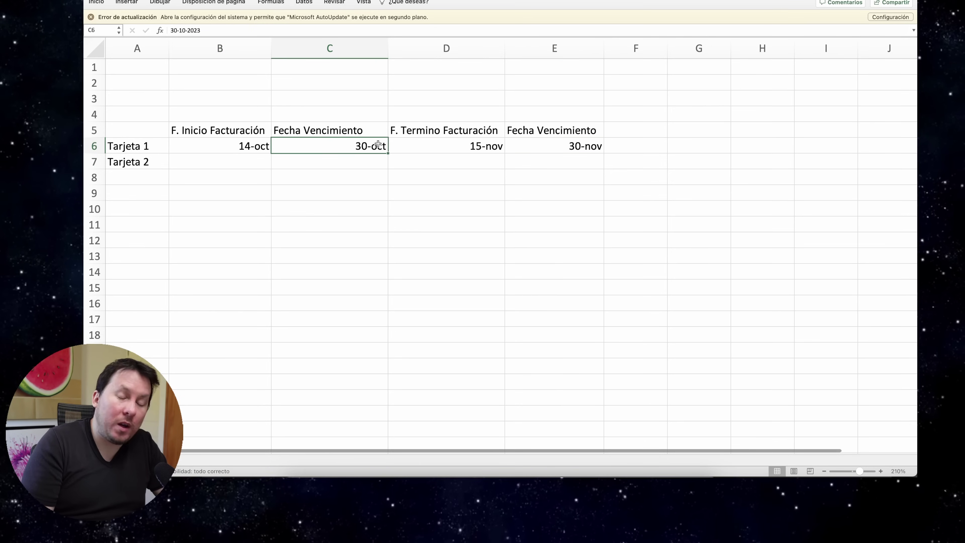
{"action": "left_click", "coordinate": [570, 148]}
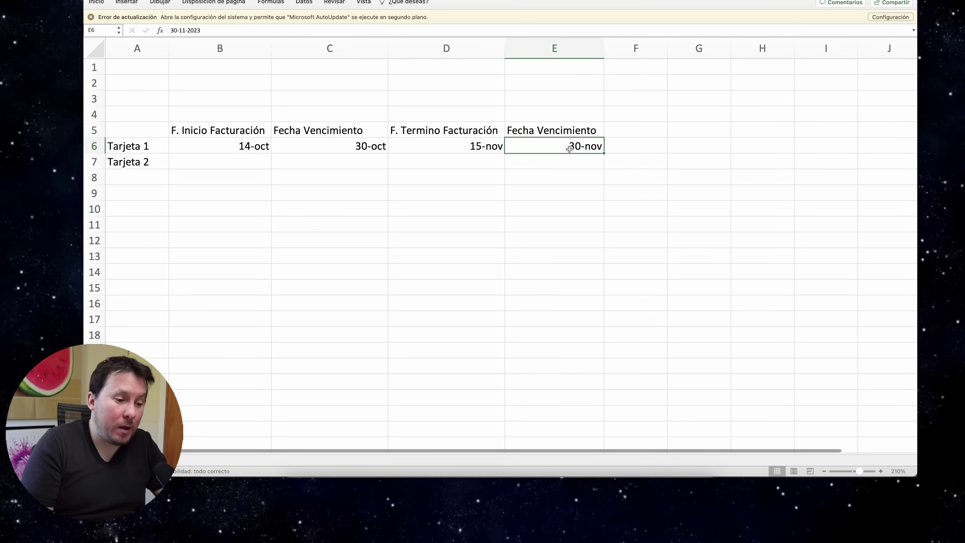
{"action": "left_click", "coordinate": [204, 164]}
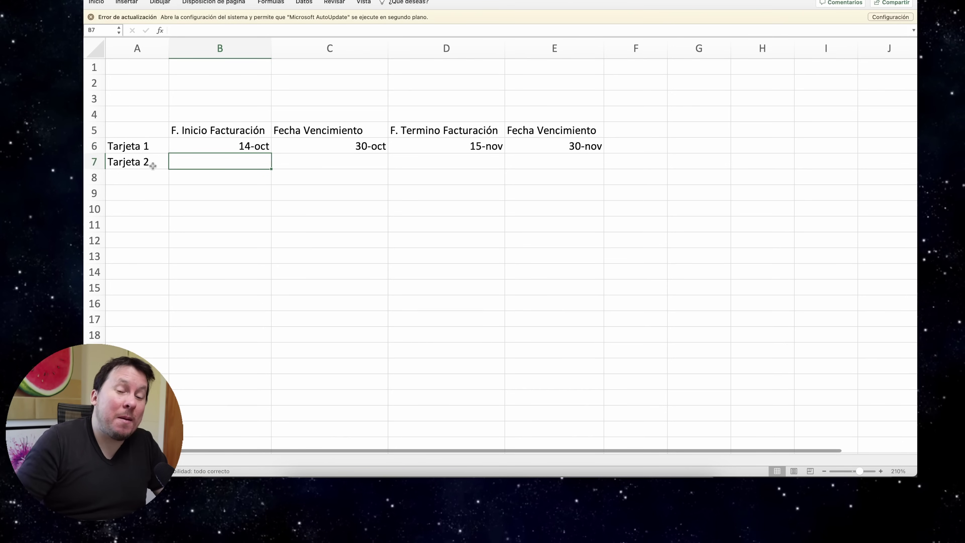
{"action": "mouse_move", "coordinate": [201, 131]}
{"action": "left_mouse_down"}
{"action": "mouse_move", "coordinate": [204, 148]}
{"action": "mouse_move", "coordinate": [211, 141]}
{"action": "left_mouse_up"}
{"action": "left_click", "coordinate": [209, 165]}
{"action": "left_click", "coordinate": [145, 163]}
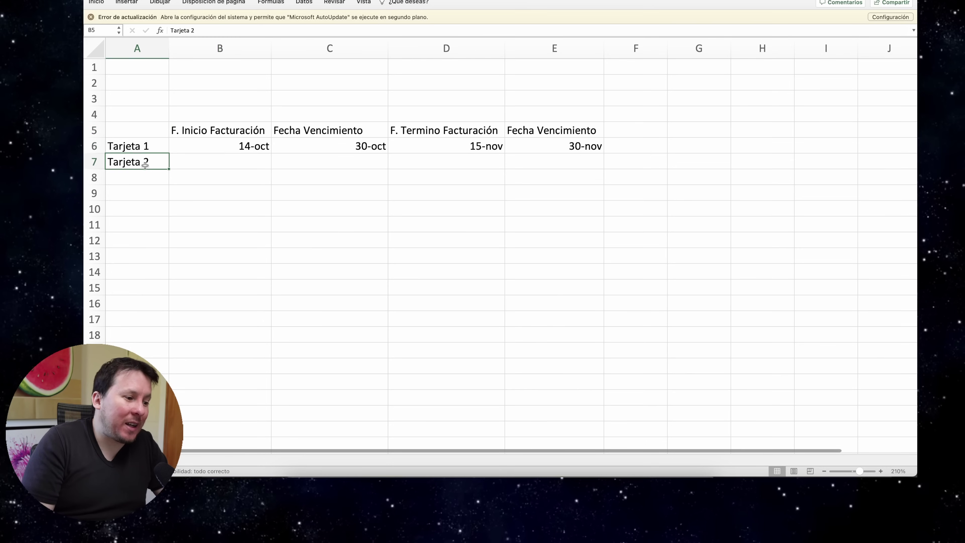
{"action": "left_click", "coordinate": [353, 151]}
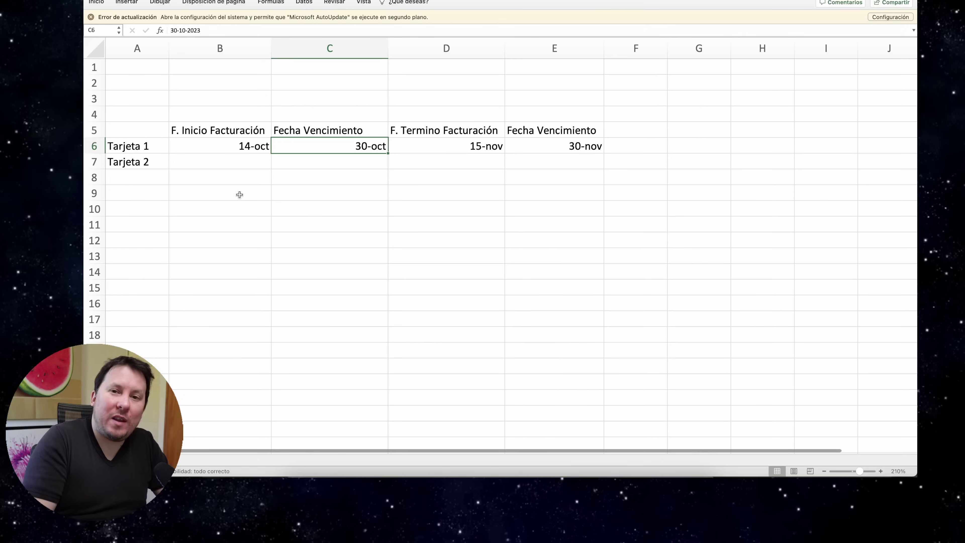
Enter the billing start date 29/10 for Tarjeta 2 in cell B7
{"action": "left_click", "coordinate": [254, 171]}
{"action": "left_click", "coordinate": [254, 163]}
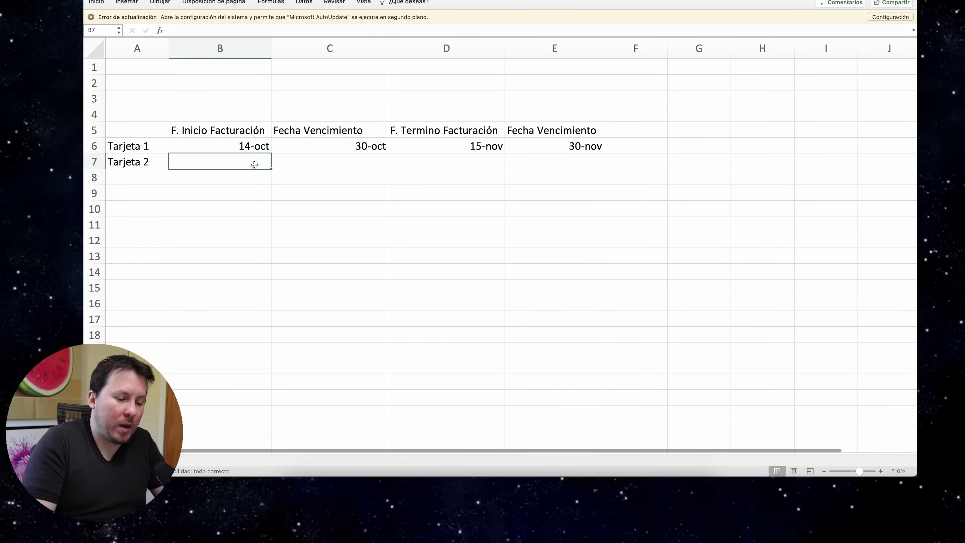
{"action": "type", "text": "29/10"}
{"action": "key", "text": "Return"}
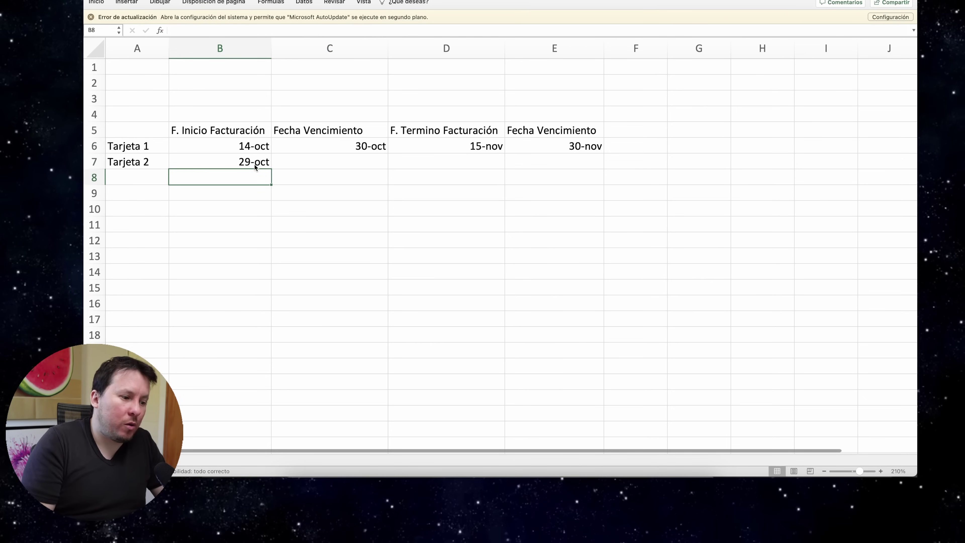
{"action": "left_click", "coordinate": [254, 164]}
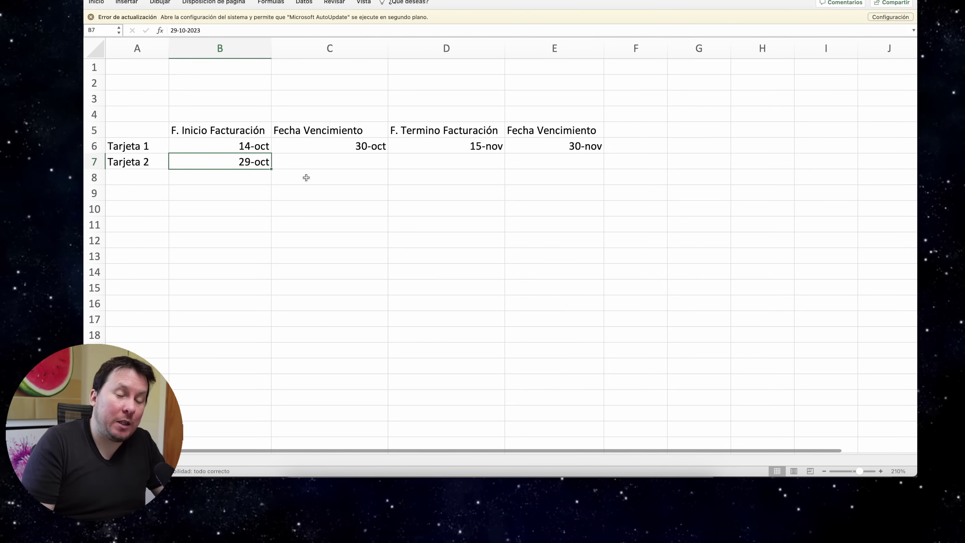
Enter the billing end date 28/11 for Tarjeta 2 in cell D7
{"action": "left_click", "coordinate": [440, 162]}
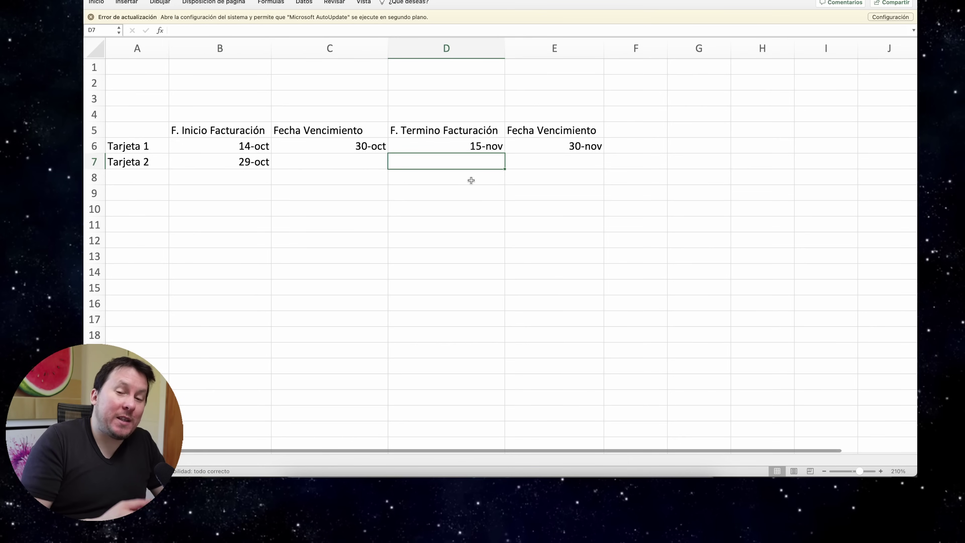
{"action": "type", "text": "28"}
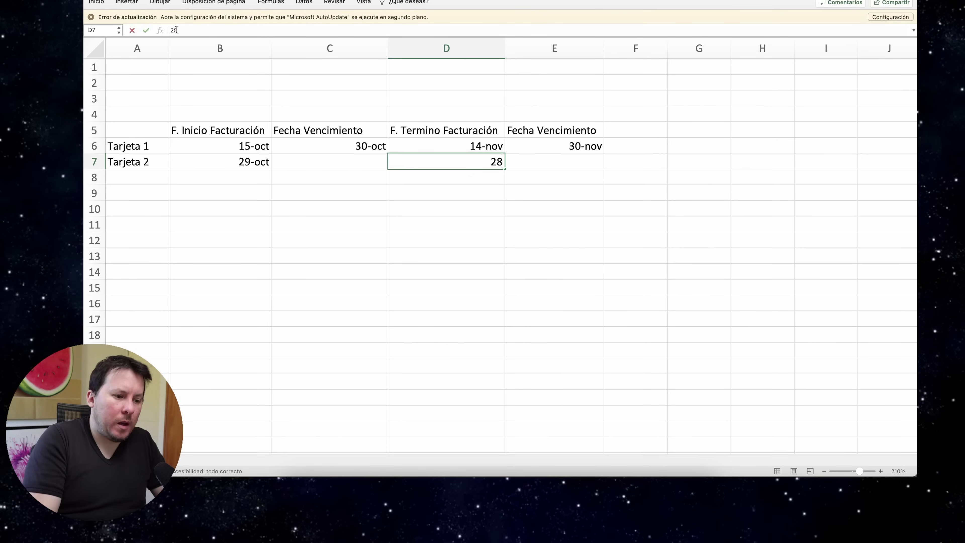
{"action": "type", "text": "/11"}
{"action": "key", "text": "Return"}
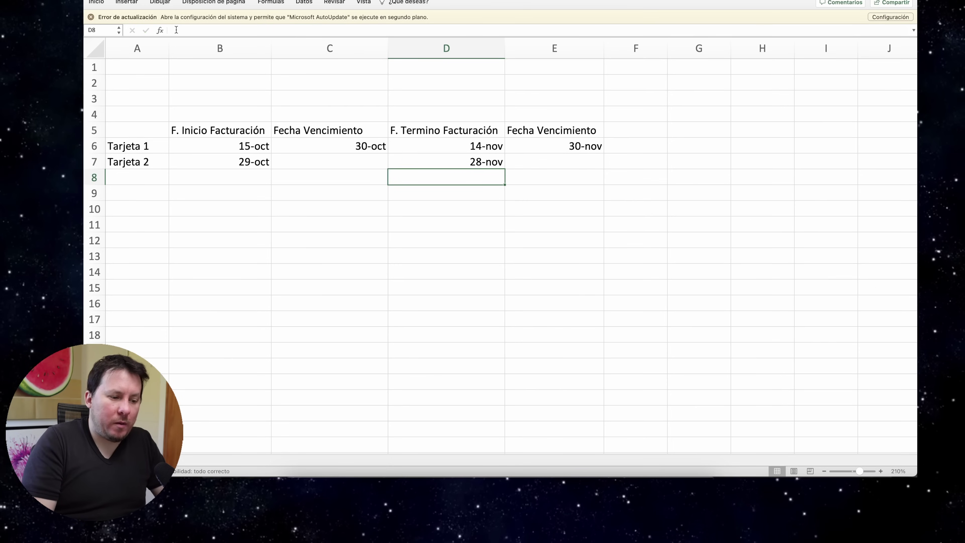
Enter the first due date 14/11 for Tarjeta 2 in cell C7
{"action": "key", "text": "Left"}
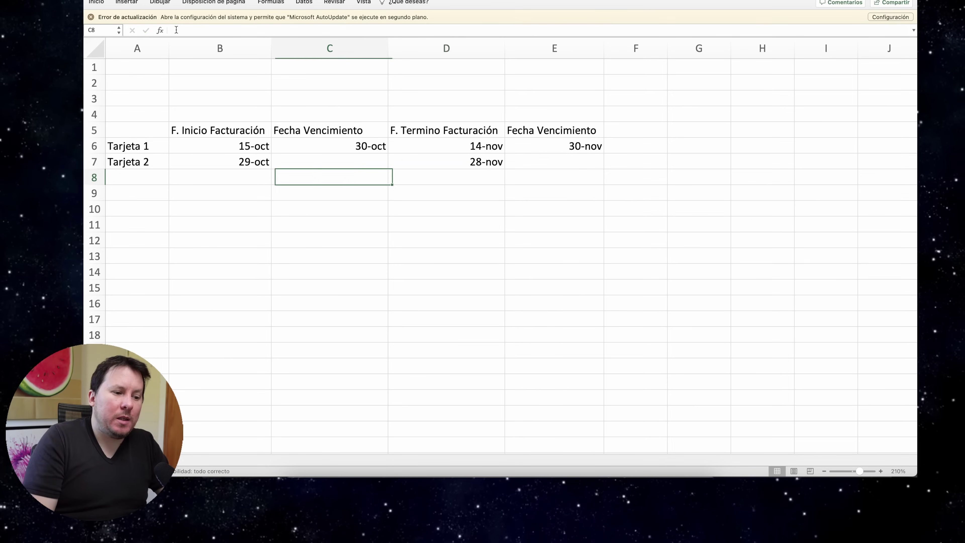
{"action": "key", "text": "Up"}
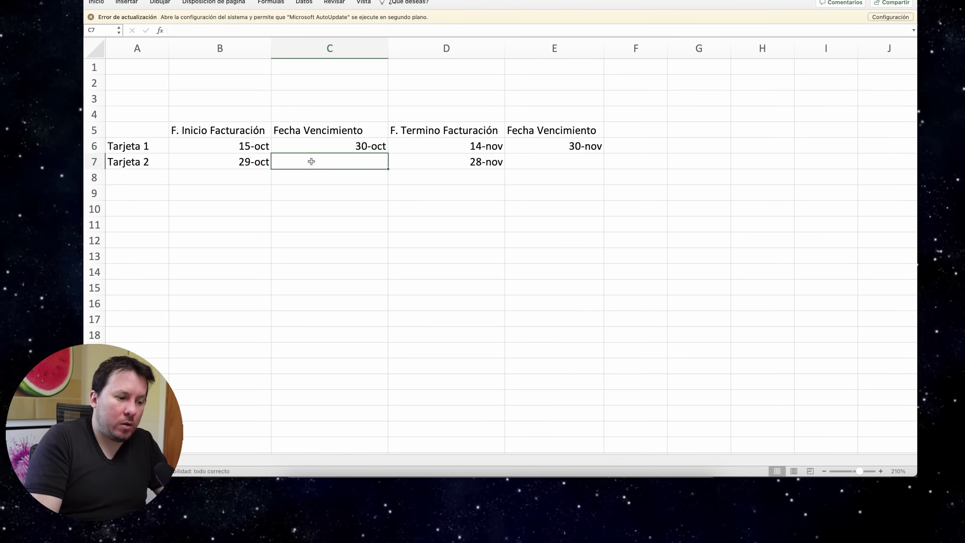
{"action": "type", "text": "1"}
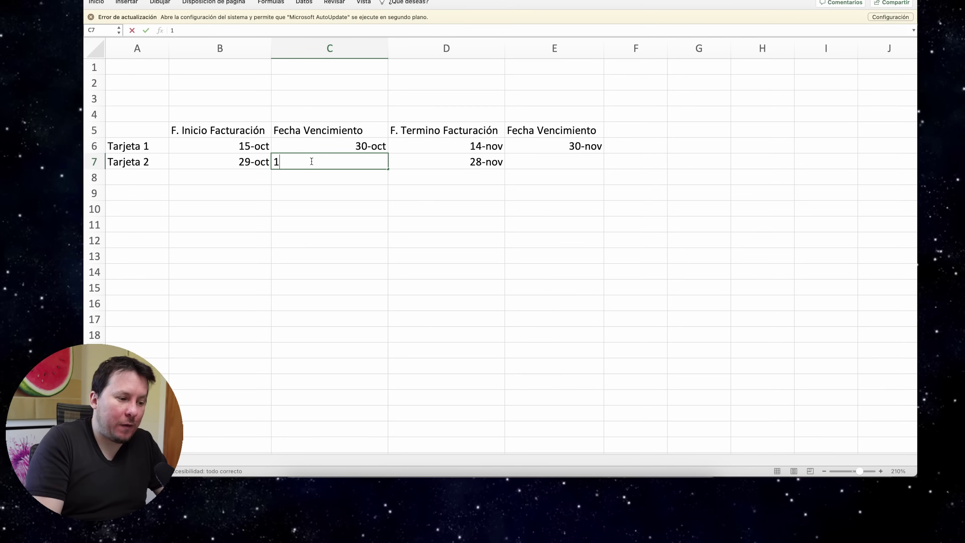
{"action": "type", "text": "4/11"}
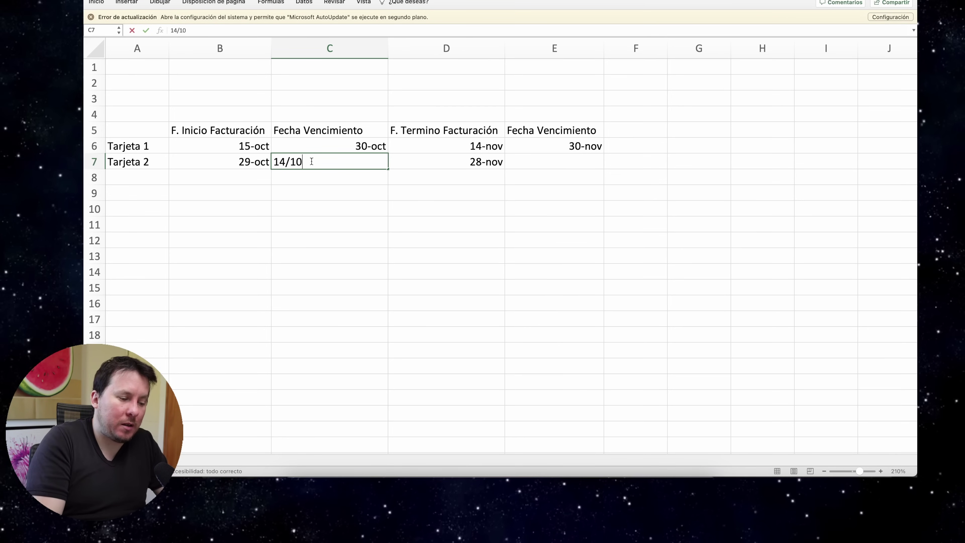
{"action": "key", "text": "Return"}
{"action": "left_click", "coordinate": [369, 163]}
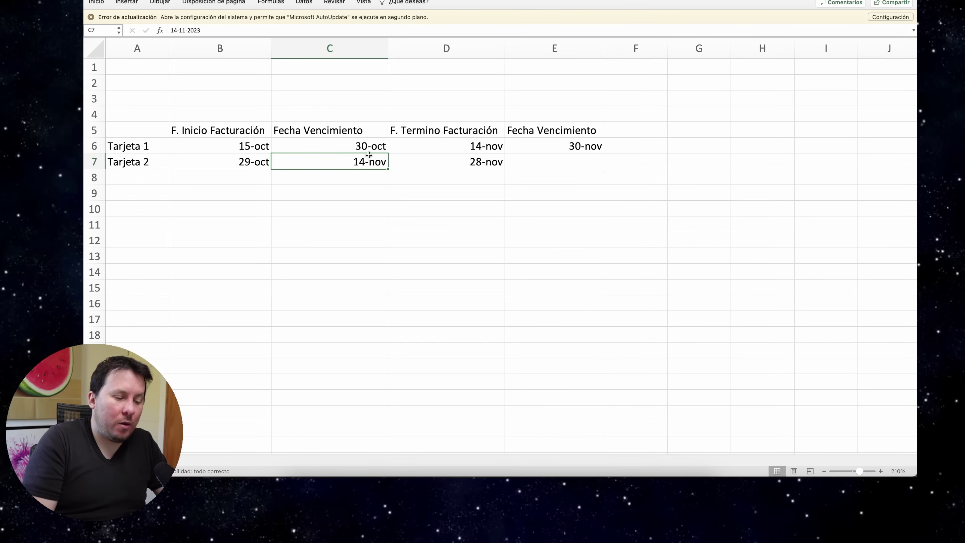
Enter the second due date 14/12 for Tarjeta 2 in cell E7
{"action": "left_click", "coordinate": [595, 165]}
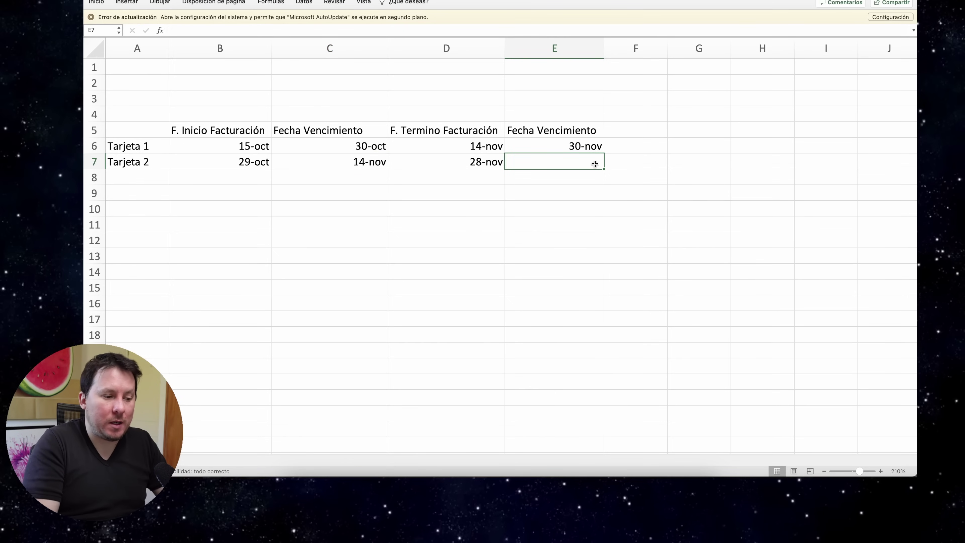
{"action": "type", "text": "15"}
{"action": "type", "text": "/"}
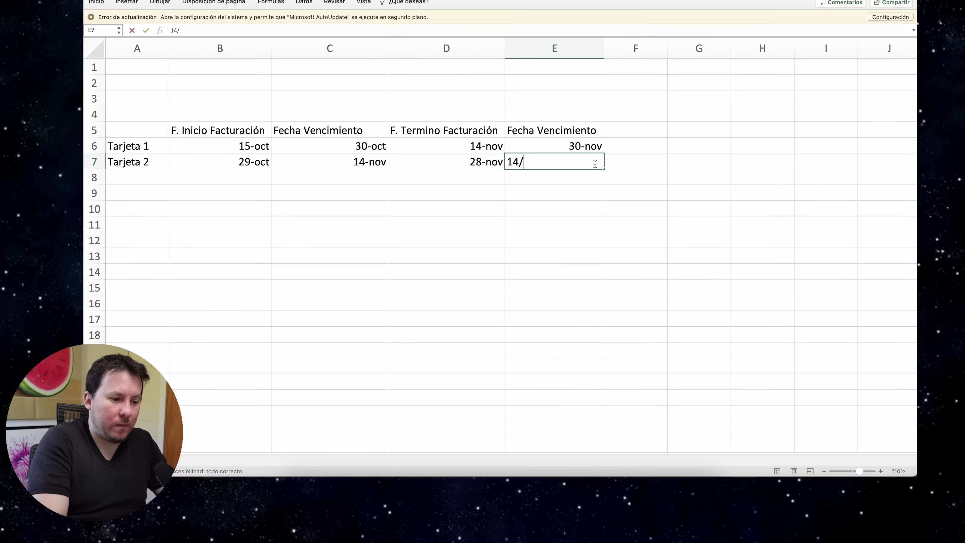
{"action": "type", "text": "12"}
{"action": "key", "text": "Return"}
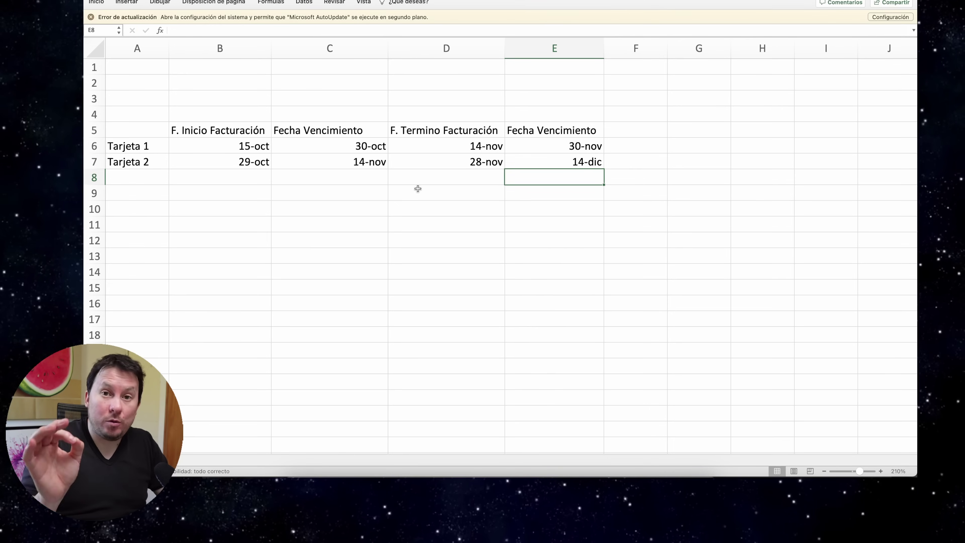
Add the row label "Tarjeta 3" in A8 with the billing start date 13/11 in B8
{"action": "left_click", "coordinate": [164, 176]}
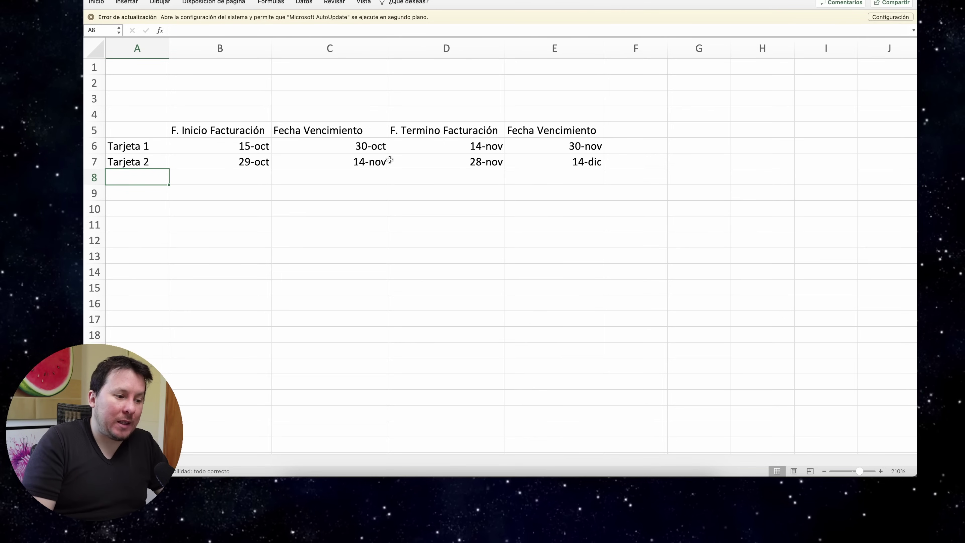
{"action": "type", "text": "Tarjeta 3"}
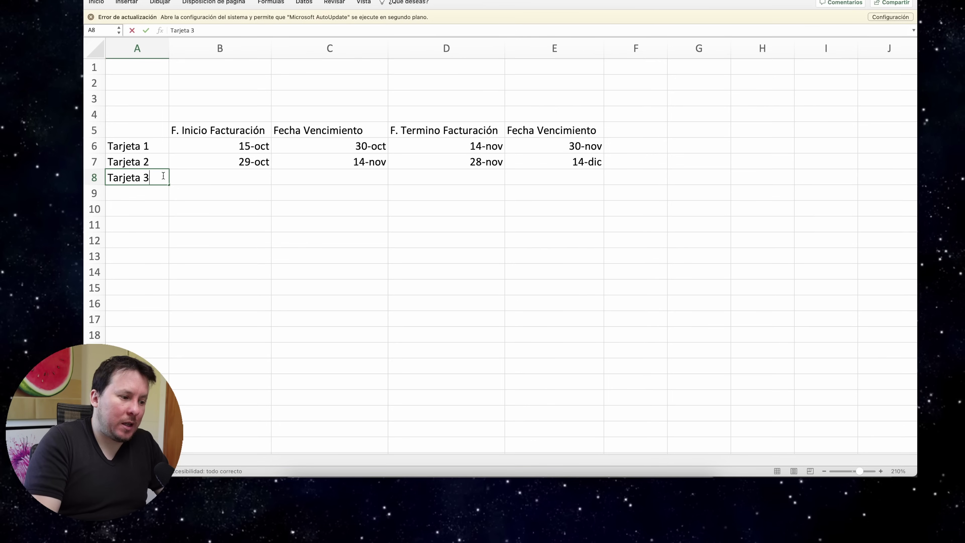
{"action": "key", "text": "Tab"}
{"action": "type", "text": "13/"}
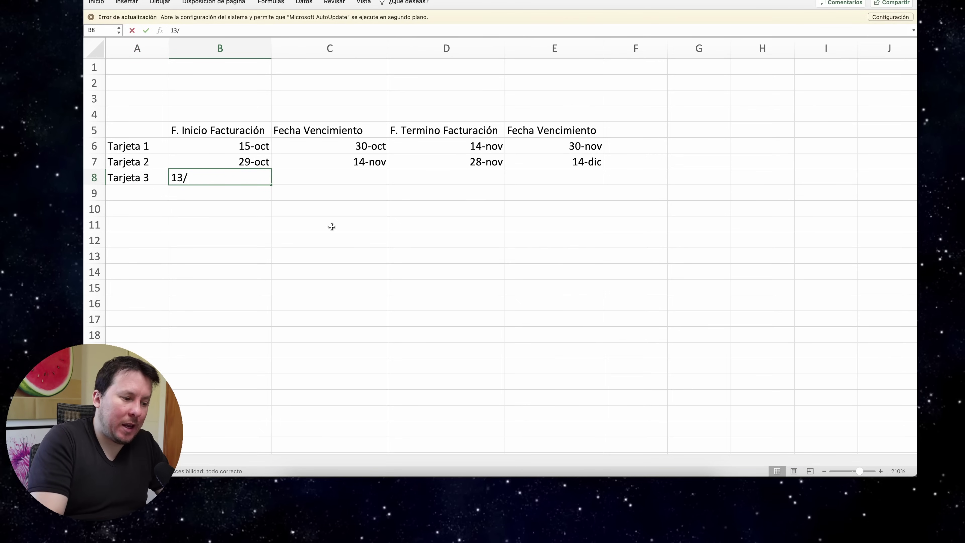
{"action": "type", "text": "11"}
{"action": "key", "text": "Return"}
{"action": "key", "text": "Up"}
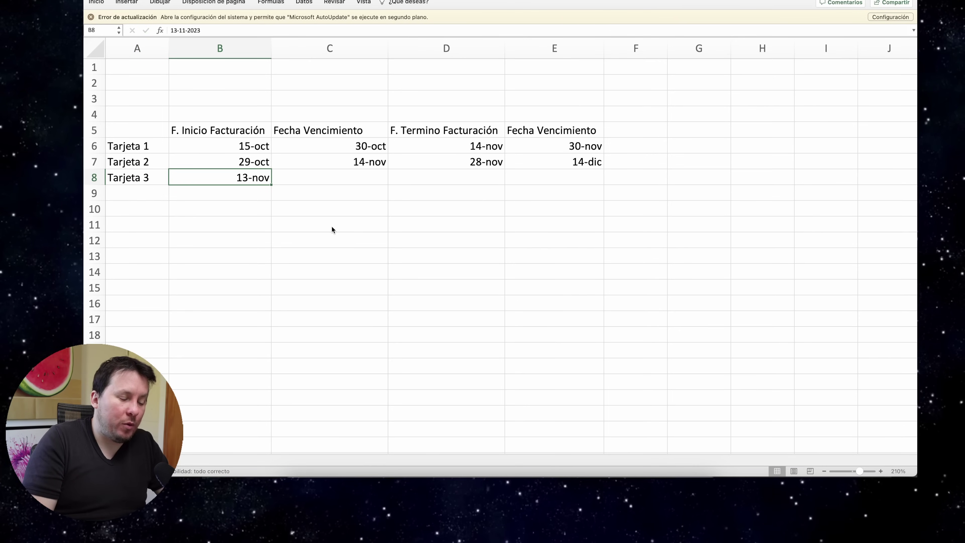
{"action": "key", "text": "Right"}
{"action": "key", "text": "Up"}
{"action": "key", "text": "Left"}
{"action": "key", "text": "Down"}
{"action": "key", "text": "Right"}
{"action": "key", "text": "Up"}
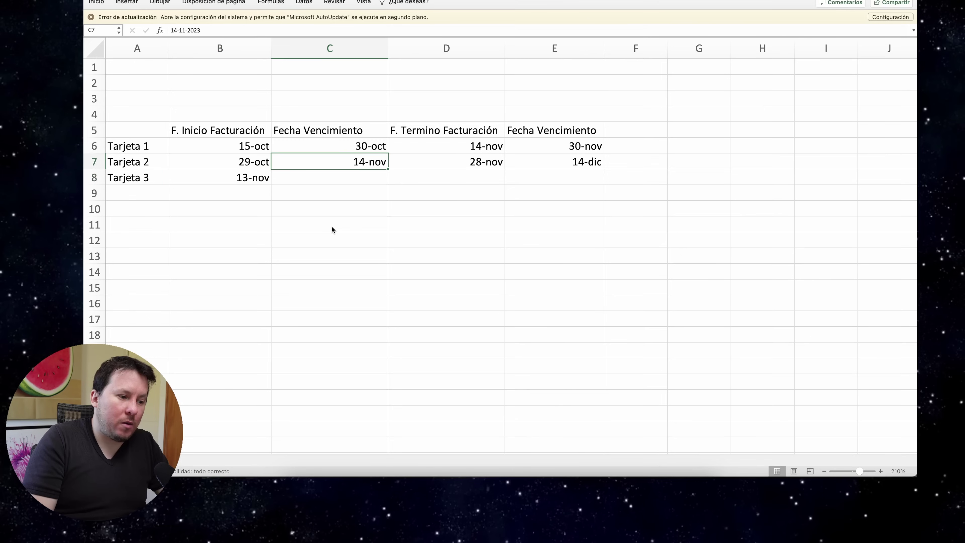
{"action": "key", "text": "Down"}
{"action": "key", "text": "Left"}
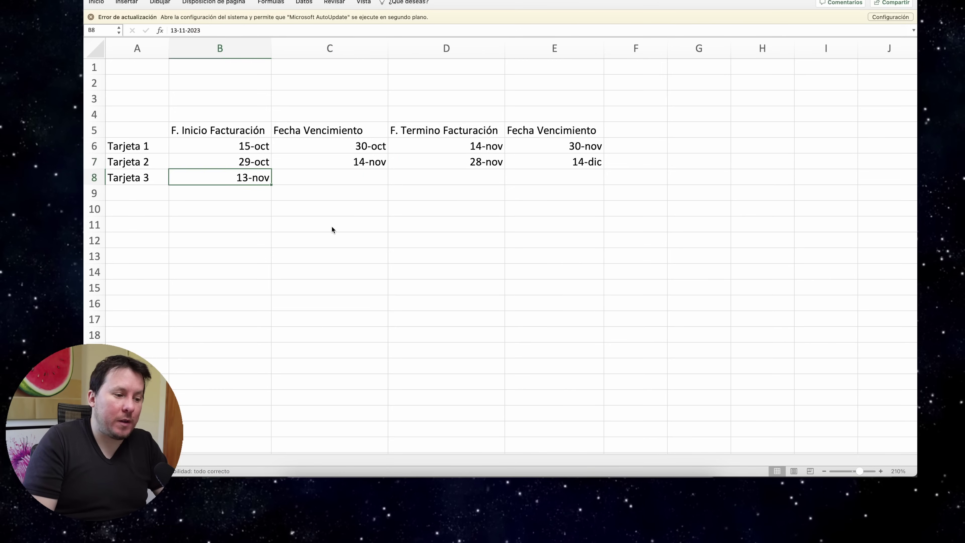
Enter the first due date 28/11 for Tarjeta 3 in cell C8
{"action": "key", "text": "Right"}
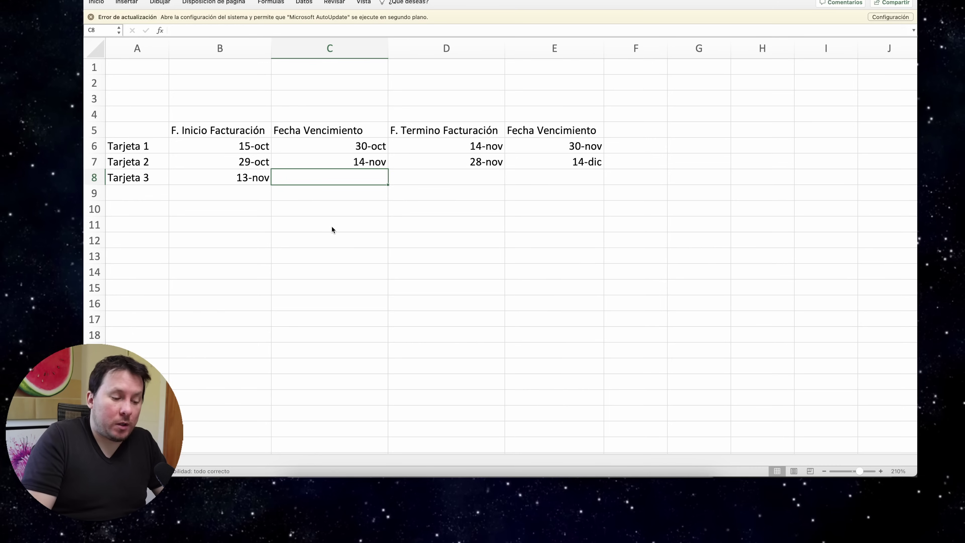
{"action": "type", "text": "28/"}
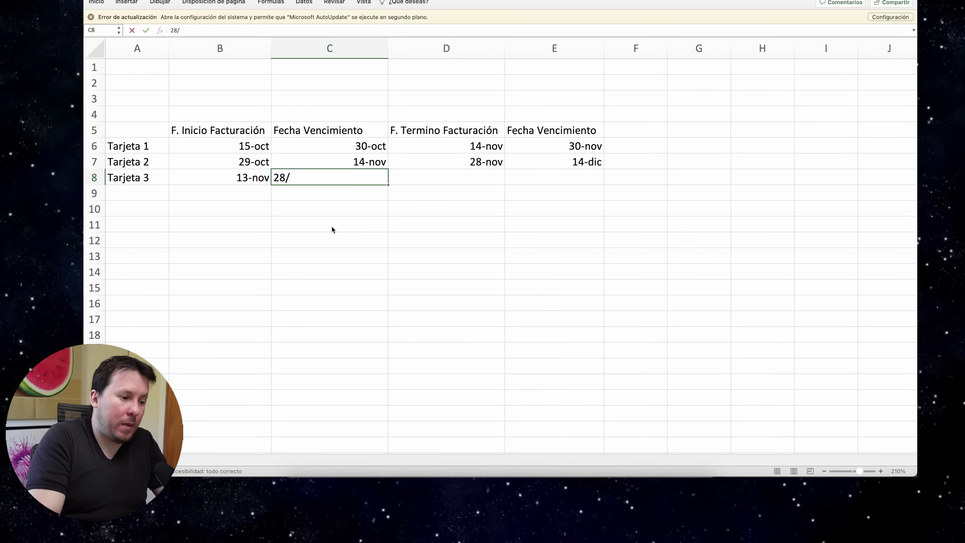
{"action": "type", "text": "11"}
{"action": "key", "text": "Return"}
{"action": "key", "text": "Up"}
Complete the Tarjeta 3 row with the billing end date 14/12 in D8 and the due date 28/12 in E8
{"action": "key", "text": "Right"}
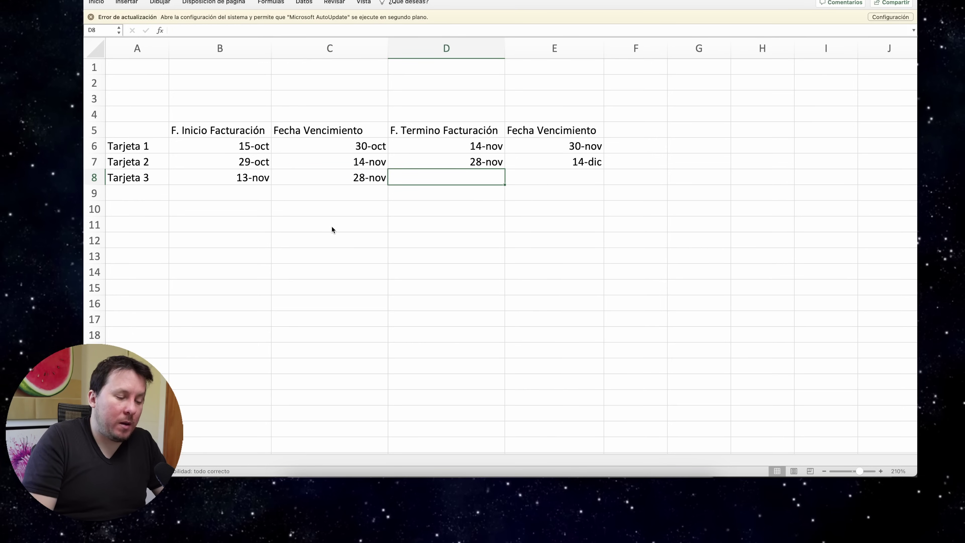
{"action": "type", "text": "14/"}
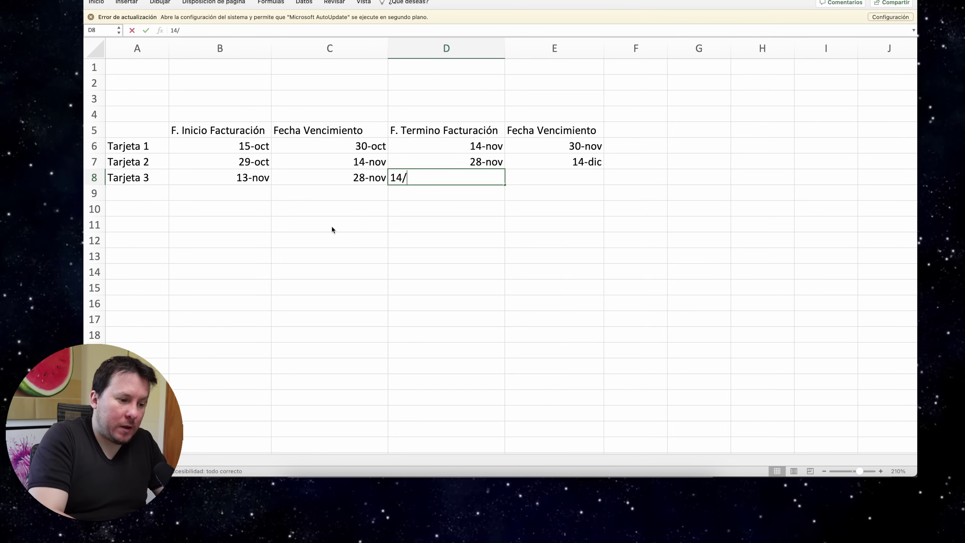
{"action": "type", "text": "12"}
{"action": "key", "text": "Return"}
{"action": "key", "text": "Up"}
{"action": "key", "text": "Right"}
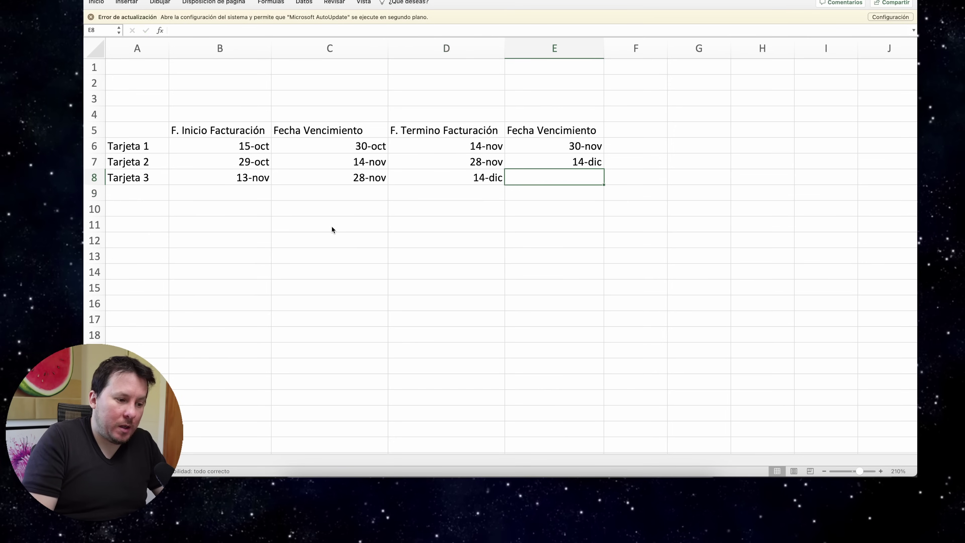
{"action": "type", "text": "28/12"}
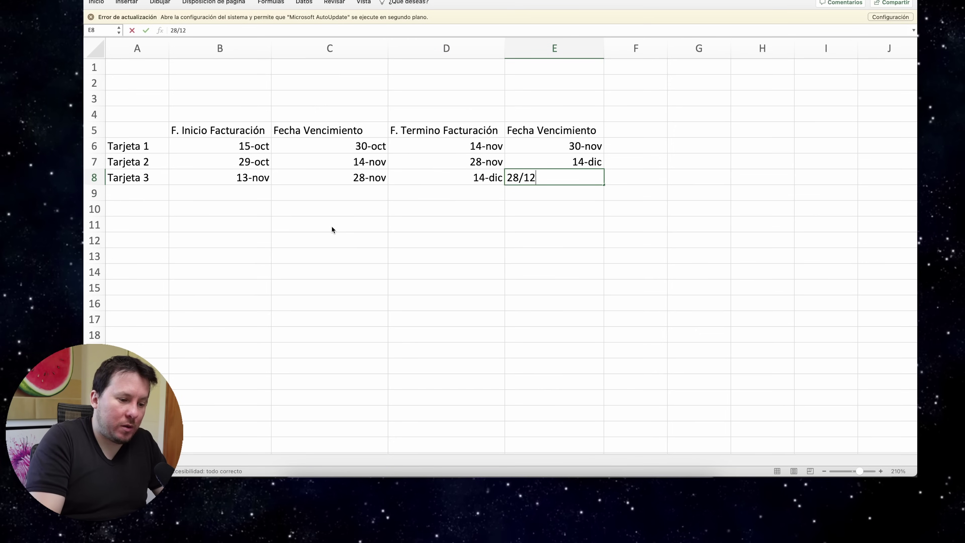
{"action": "key", "text": "Return"}
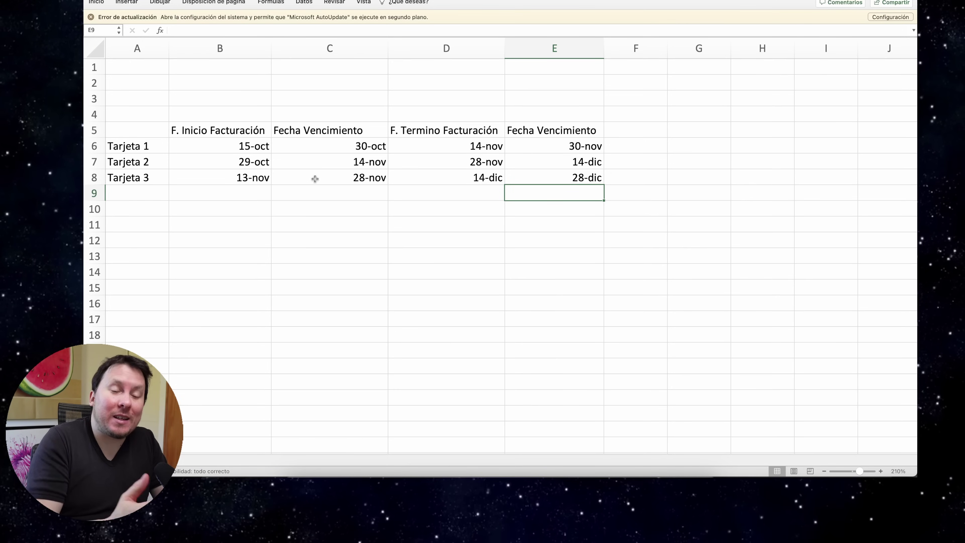
Add the heading "Fecha Facturación" in D4, above the F. Termino Facturación column
{"action": "left_click", "coordinate": [456, 117]}
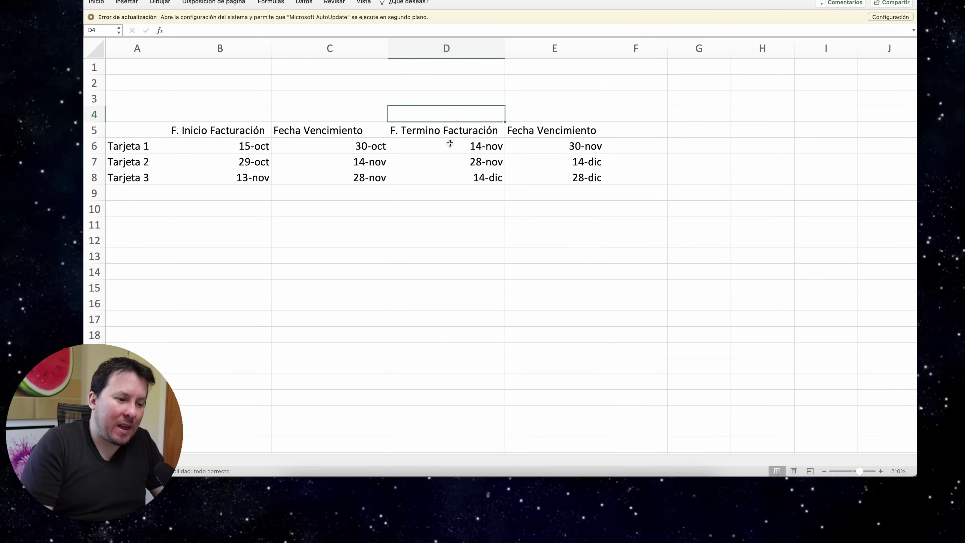
{"action": "left_click_drag", "start_coordinate": [450, 142], "coordinate": [448, 172]}
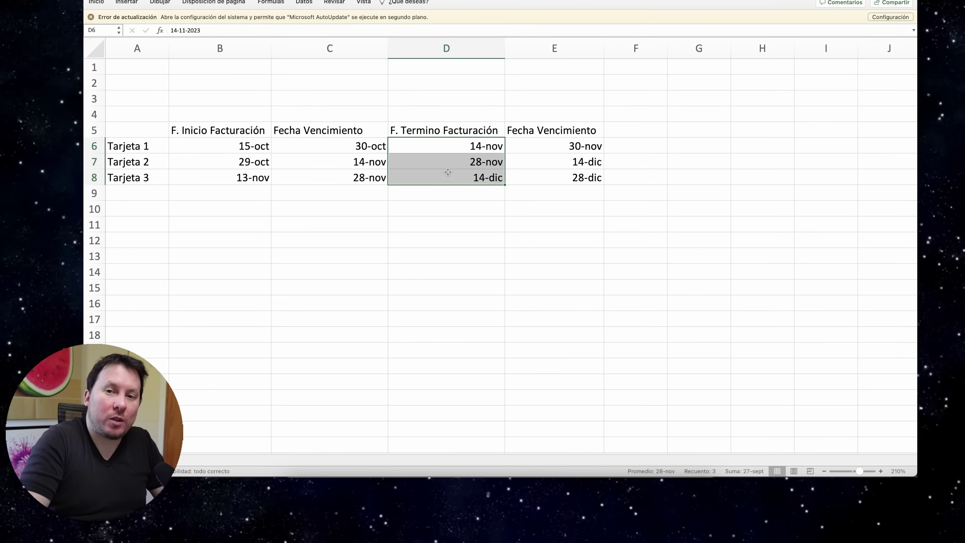
{"action": "key", "text": "Up"}
{"action": "key", "text": "Up"}
{"action": "type", "text": "Fecha Facturación"}
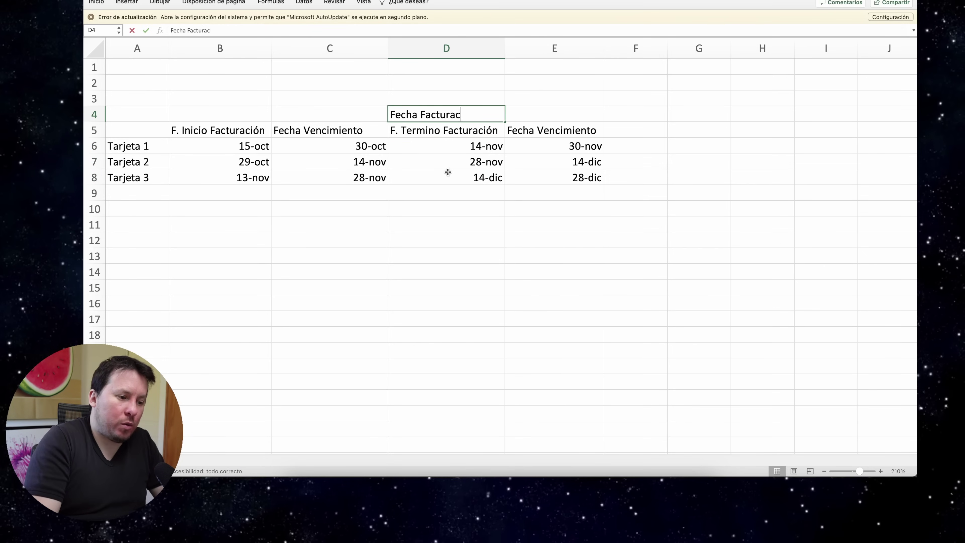
{"action": "key", "text": "Return"}
{"action": "key", "text": "Down"}
{"action": "key", "text": "Down"}
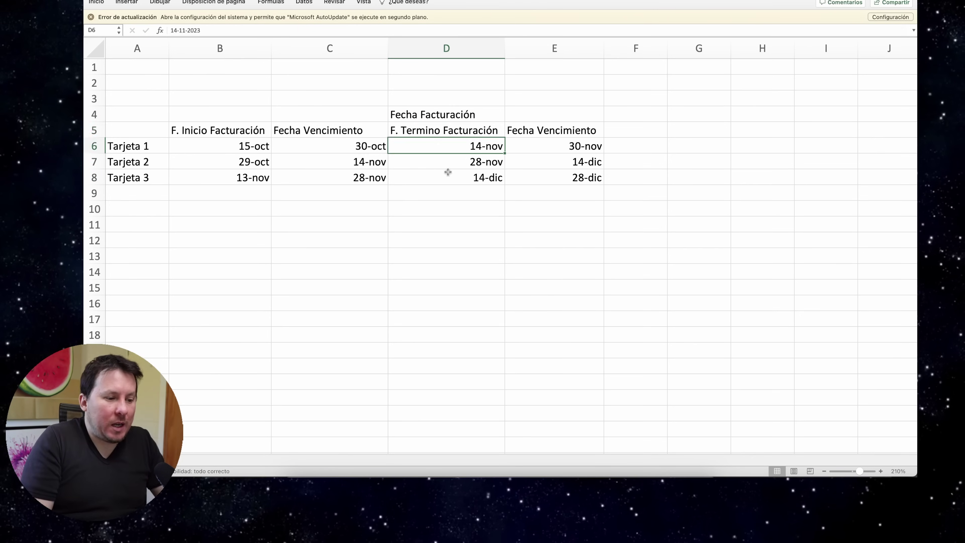
{"action": "key", "text": "Up"}
Add the heading "Fecha de Pago" in E4, above the second Fecha Vencimiento column
{"action": "left_click", "coordinate": [543, 119]}
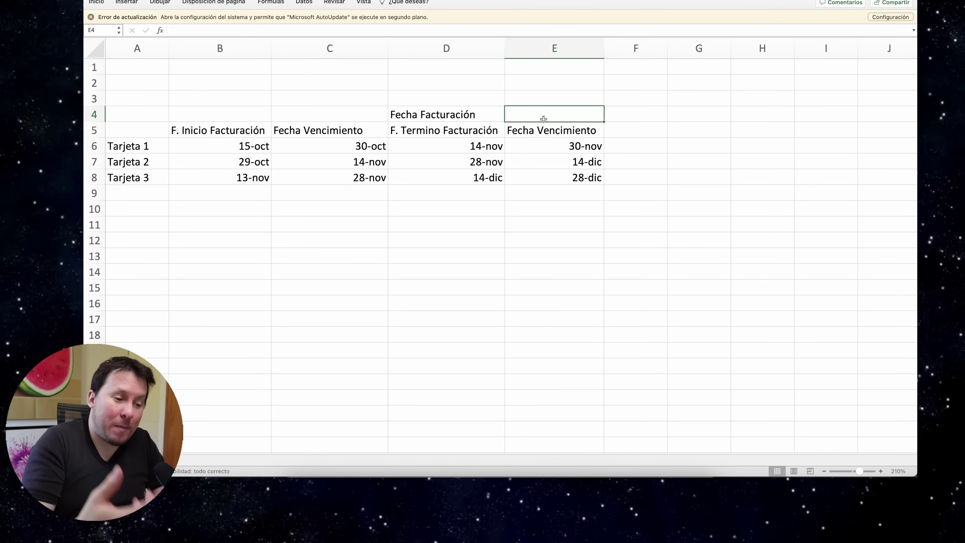
{"action": "key", "text": "Down"}
{"action": "key", "text": "Down"}
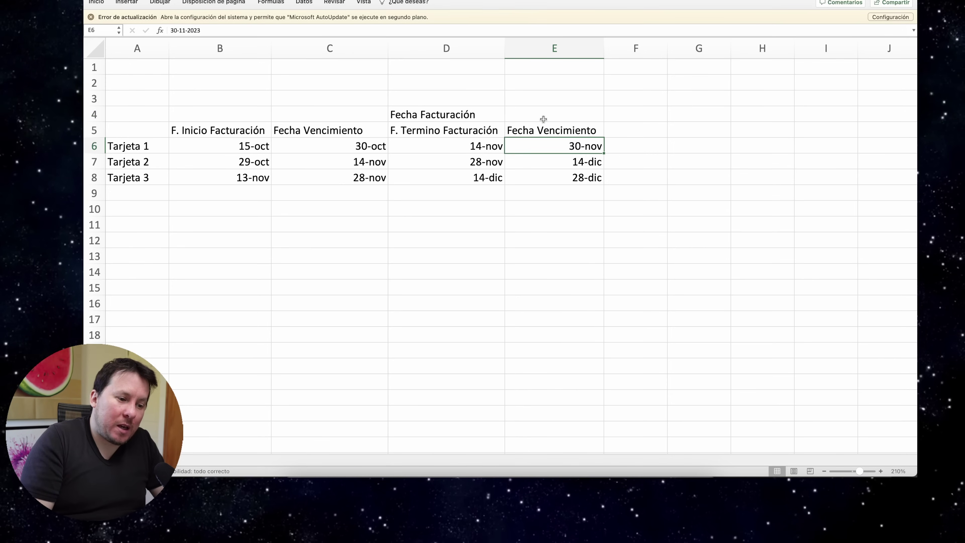
{"action": "key", "text": "shift+Down"}
{"action": "key", "text": "shift+Down"}
{"action": "left_click", "coordinate": [537, 108]}
{"action": "type", "text": "Fecha de Pago"}
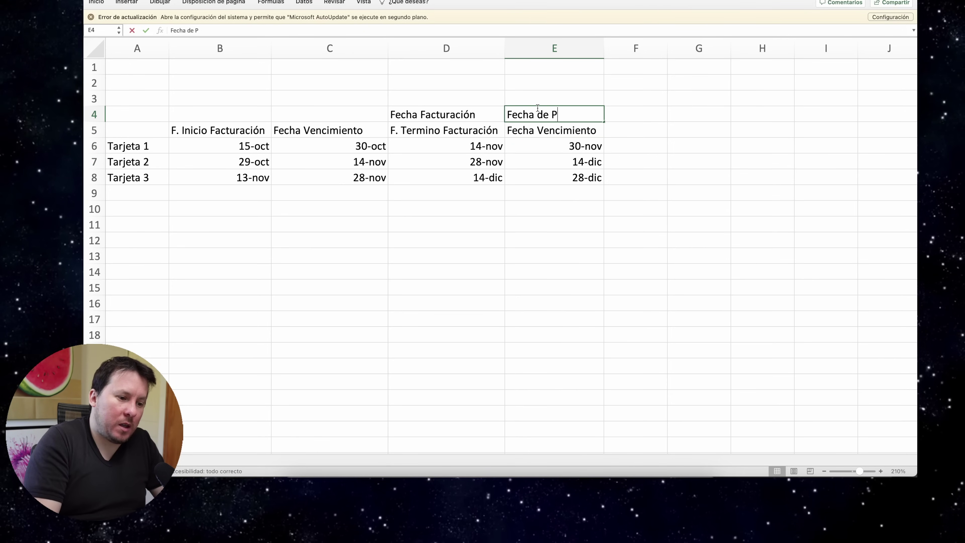
{"action": "key", "text": "Return"}
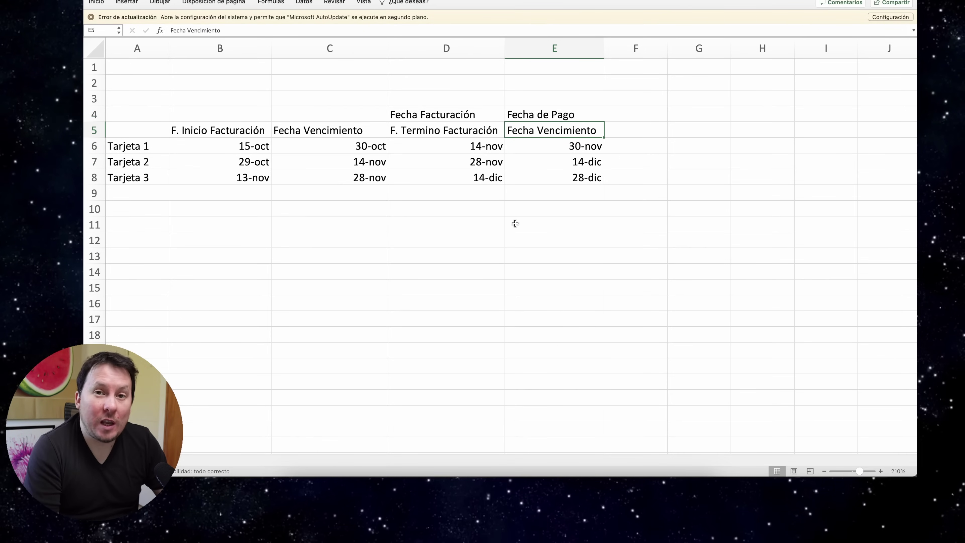